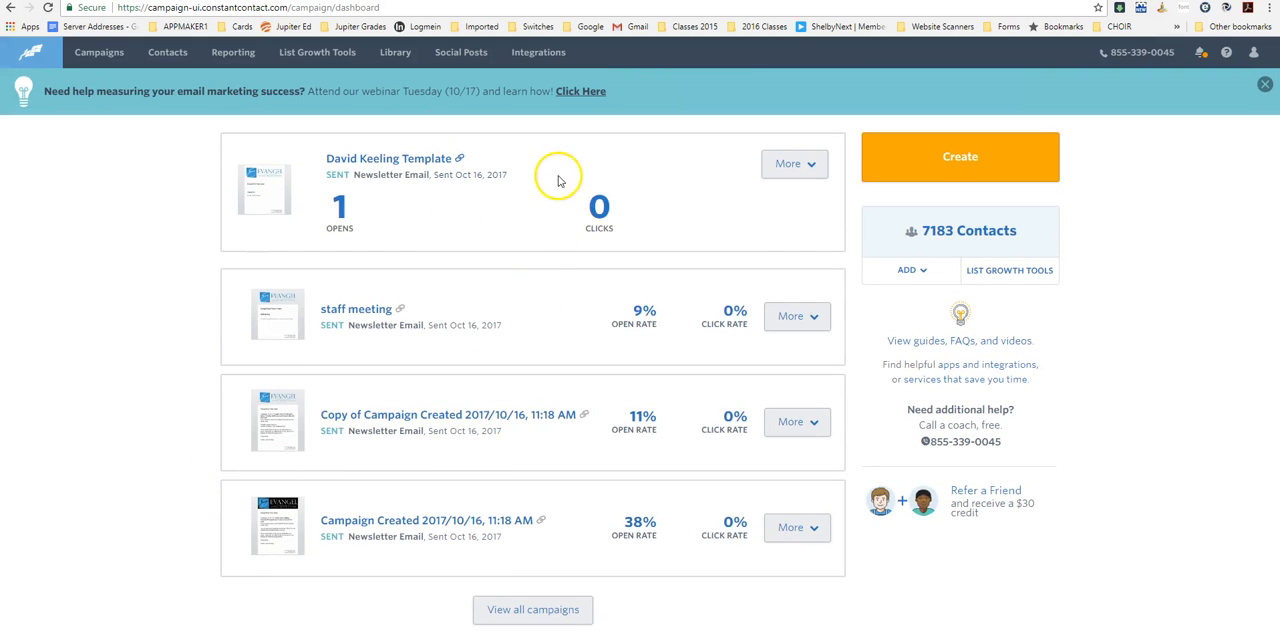
# - Create a new campaign of the Email type
pyautogui.click(960, 162)
pyautogui.click(950, 152)
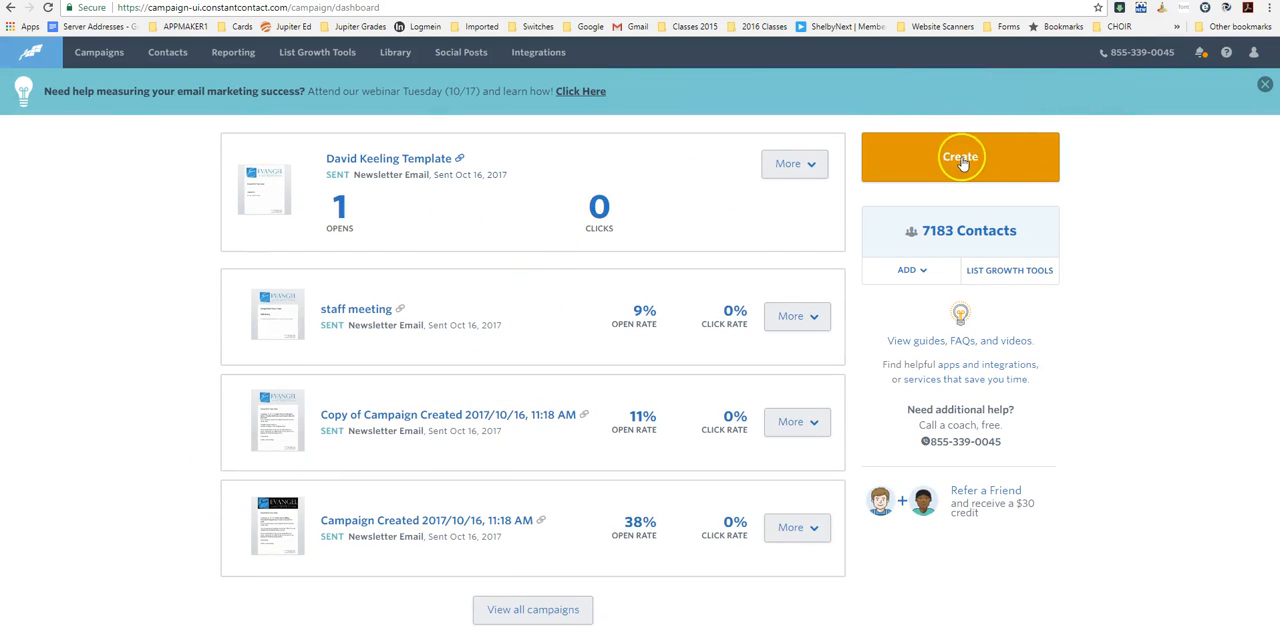
pyautogui.click(955, 158)
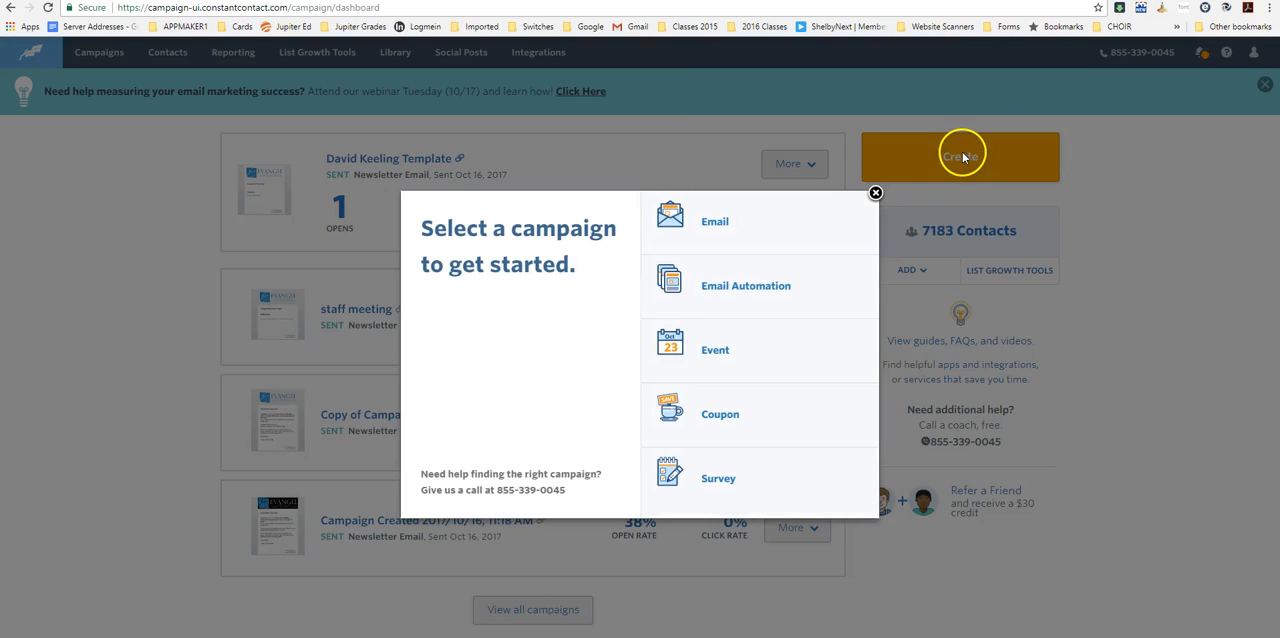
pyautogui.click(716, 221)
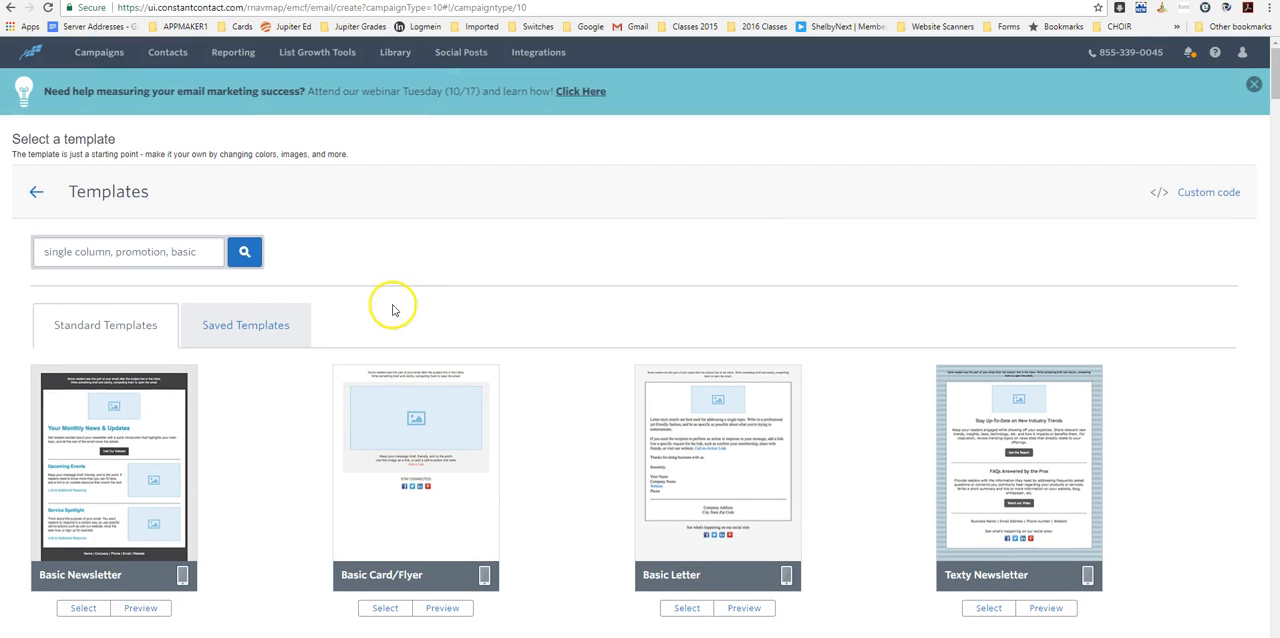
# - Choose the pastor's template from the saved templates as the basis for the email
pyautogui.click(250, 328)
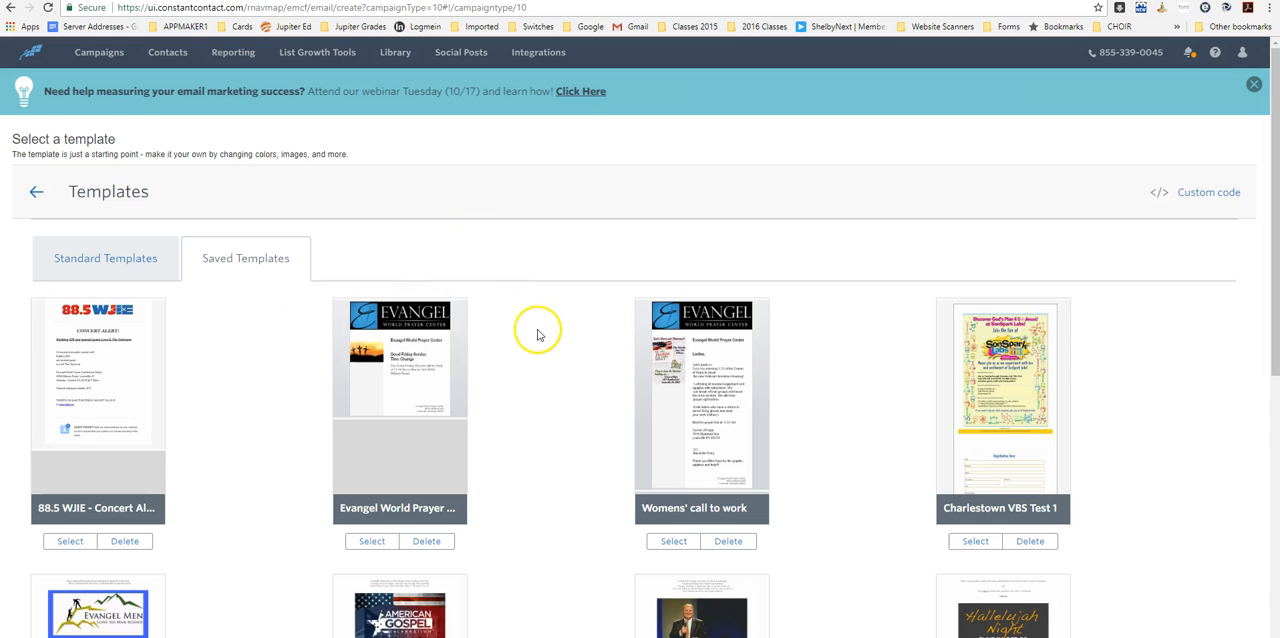
pyautogui.scroll(-4, 535, 334)
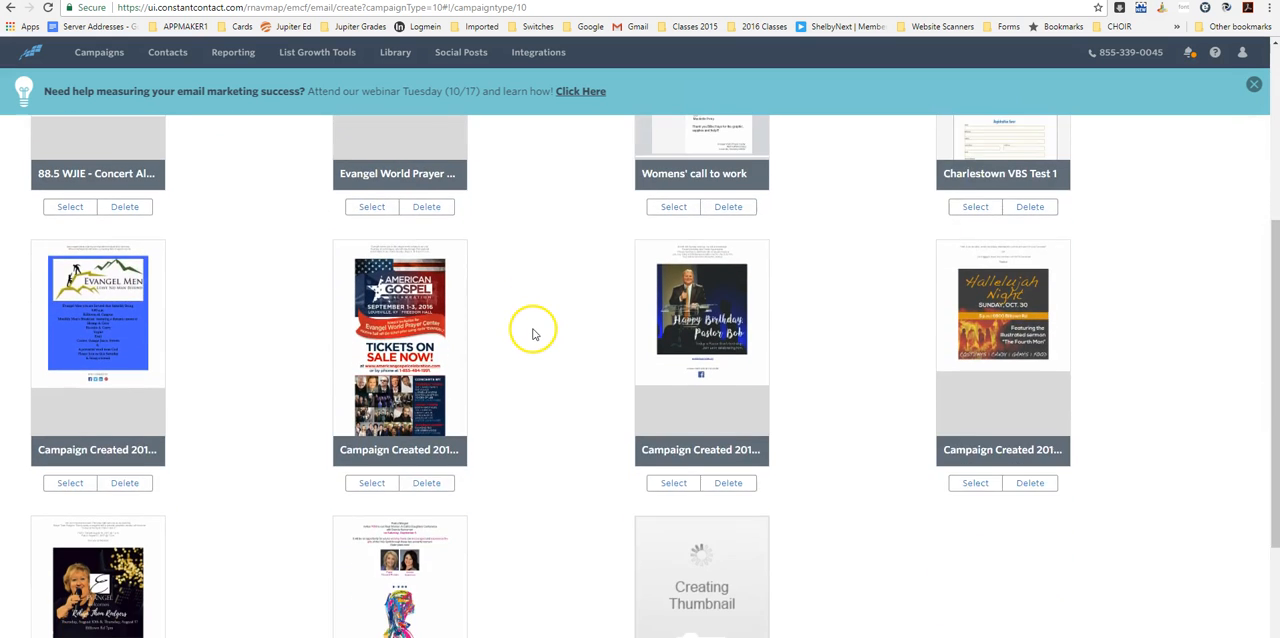
pyautogui.scroll(-2, 532, 334)
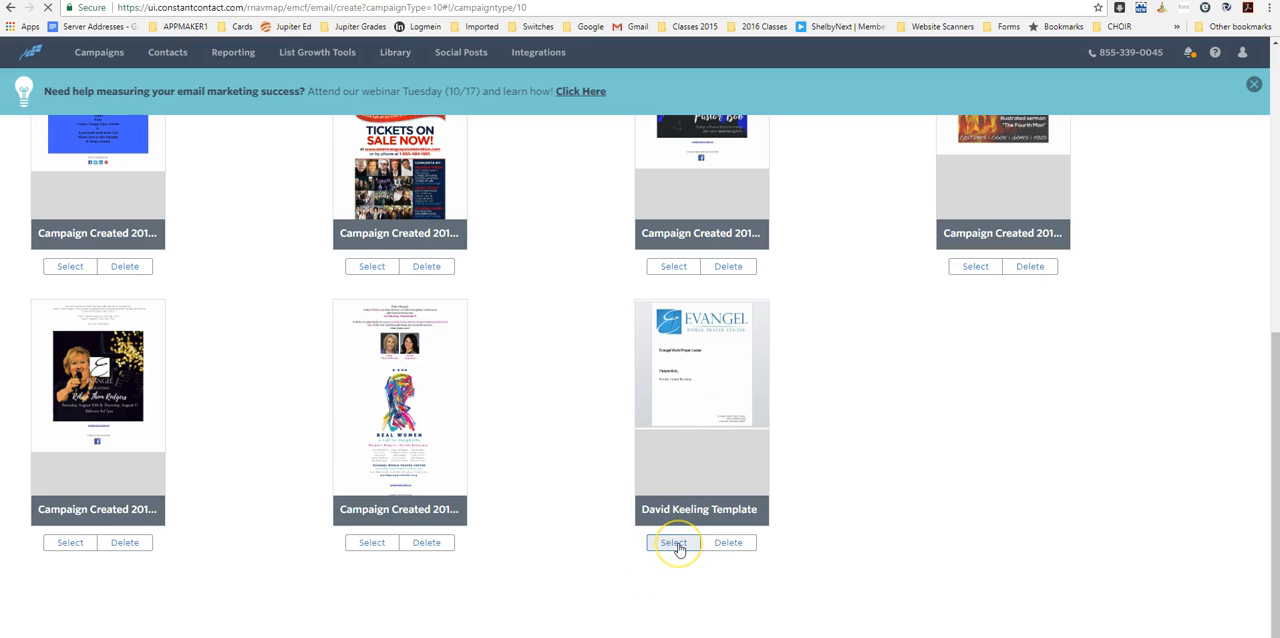
pyautogui.click(676, 544)
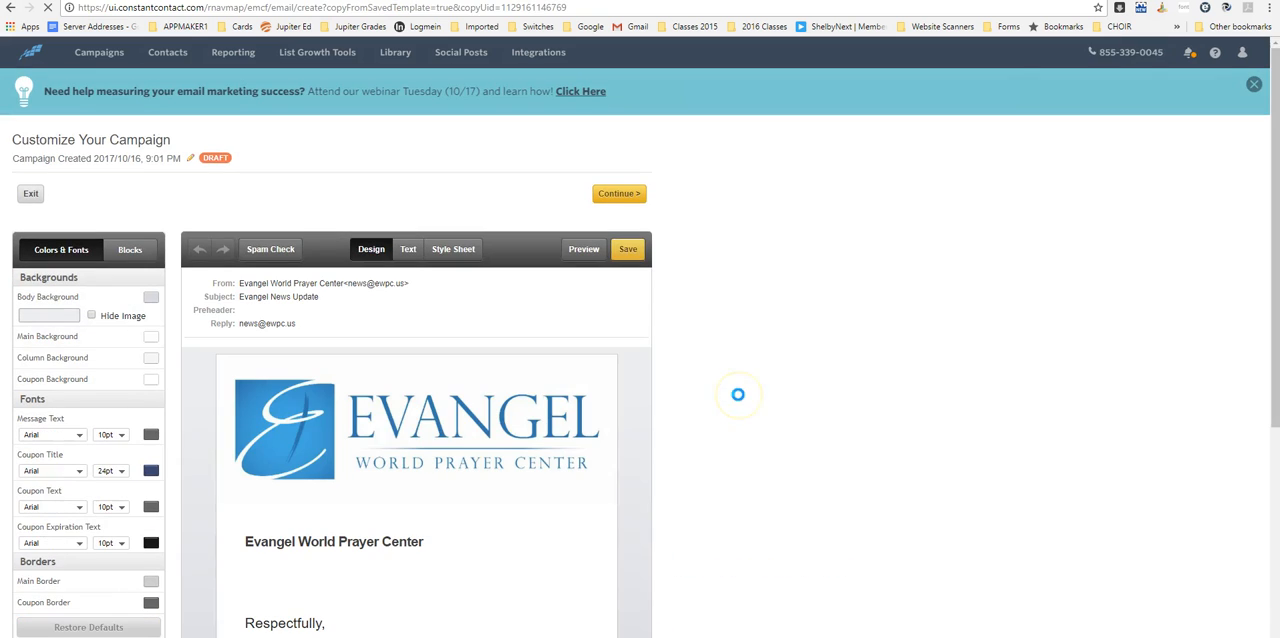
# - Add the line "Staff meeting will be in the chapel" below the message block's Evangel World Prayer Center heading and save the block
pyautogui.scroll(-2, 523, 500)
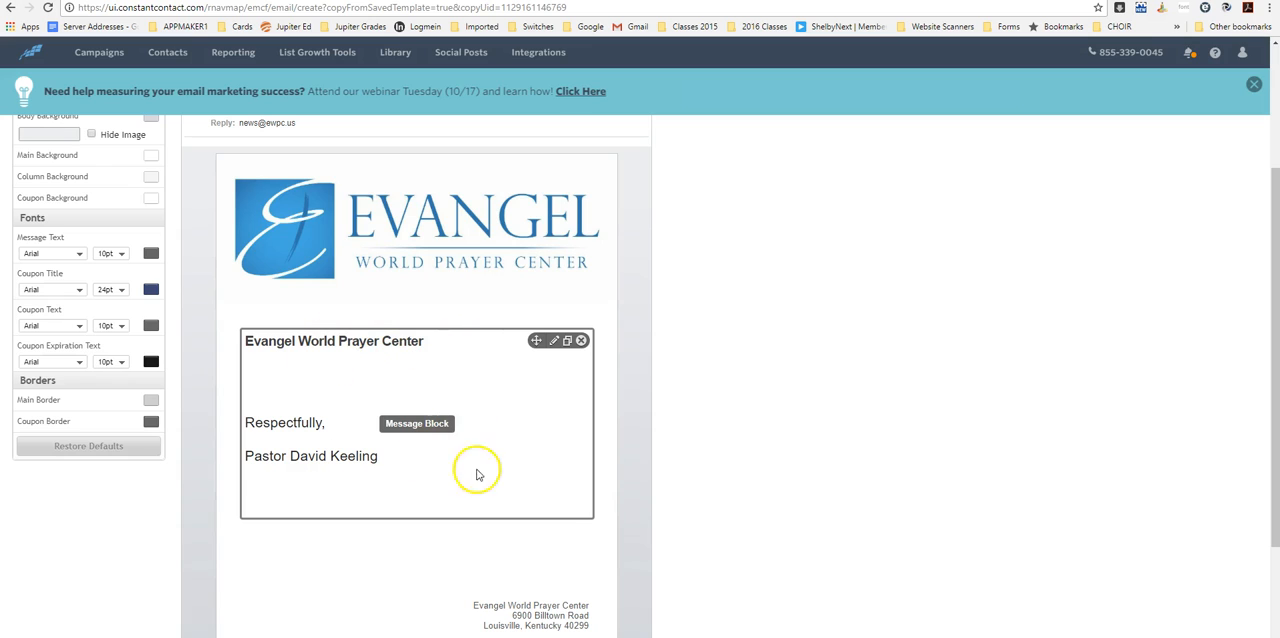
pyautogui.click(555, 342)
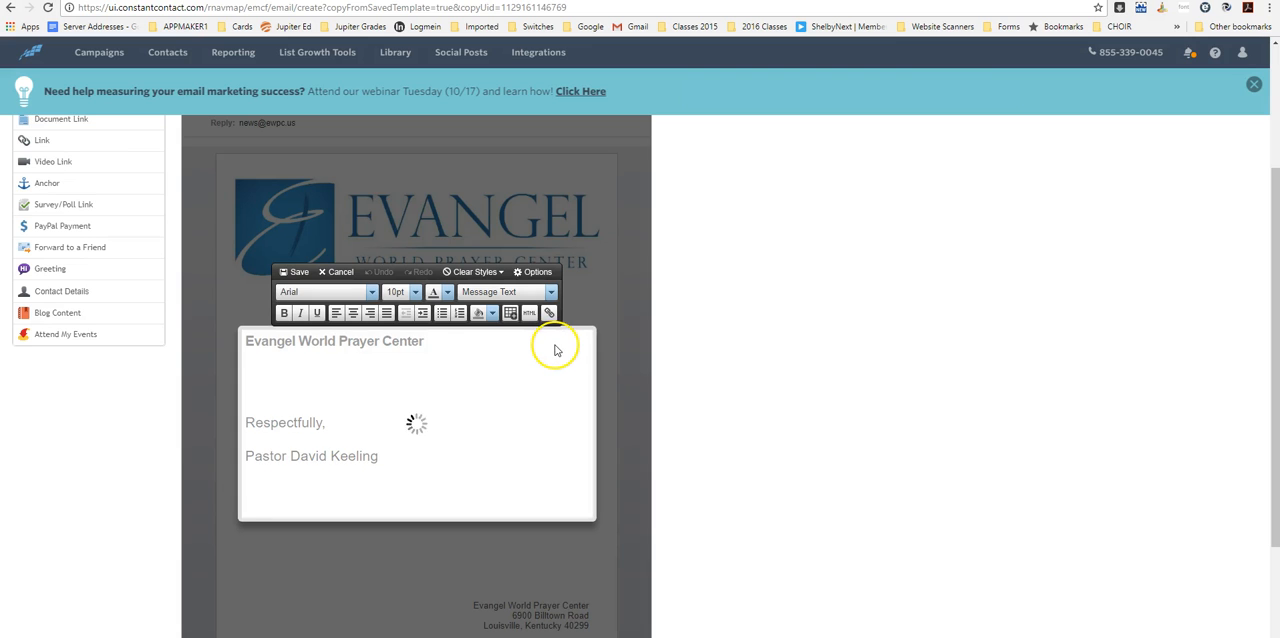
pyautogui.click(285, 374)
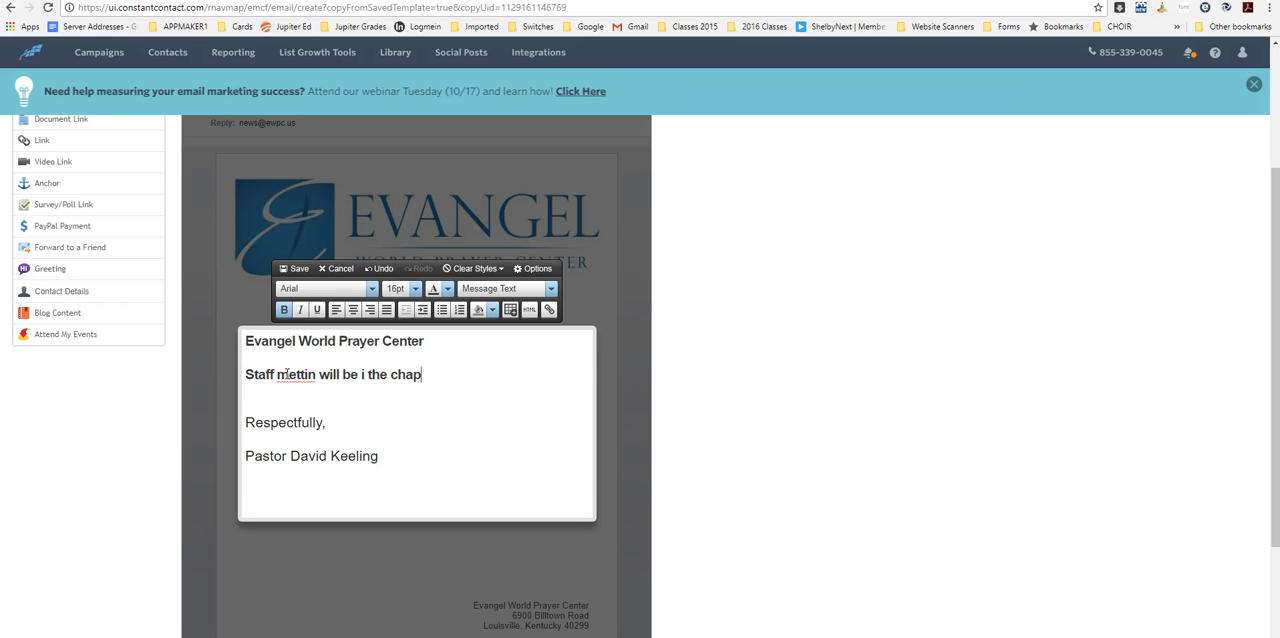
pyautogui.write('t')
pyautogui.press('BackSpace')
pyautogui.write('e')
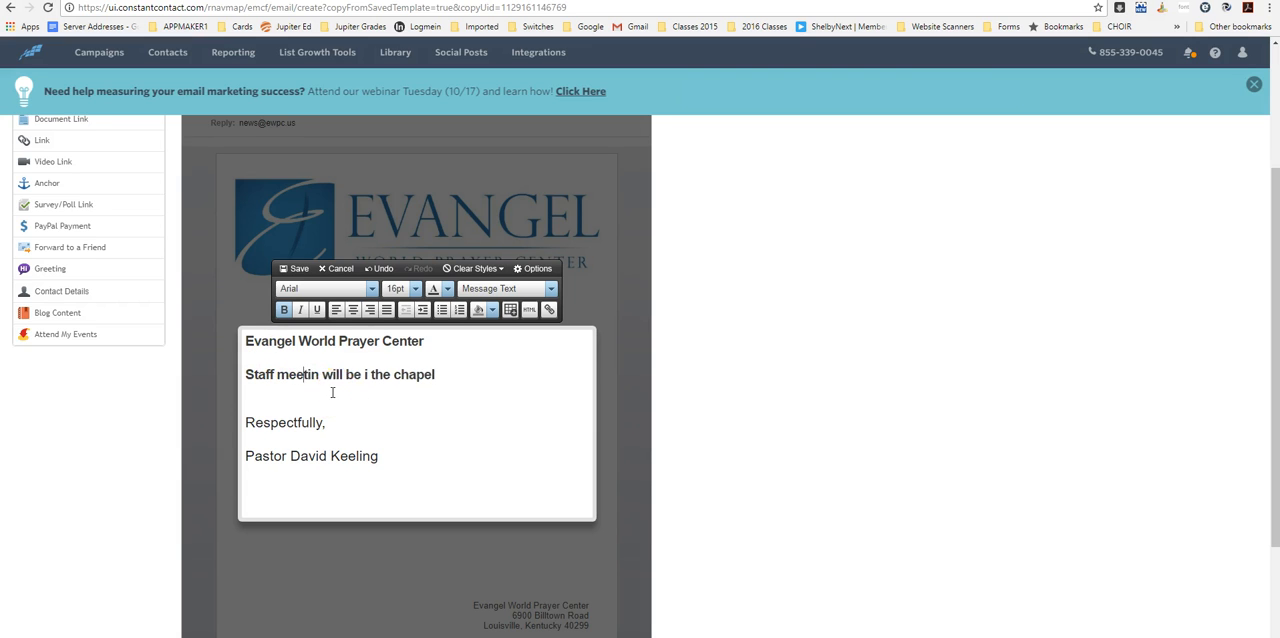
pyautogui.scroll(1, 333, 393)
pyautogui.write('g')
pyautogui.click(376, 444)
pyautogui.write('n')
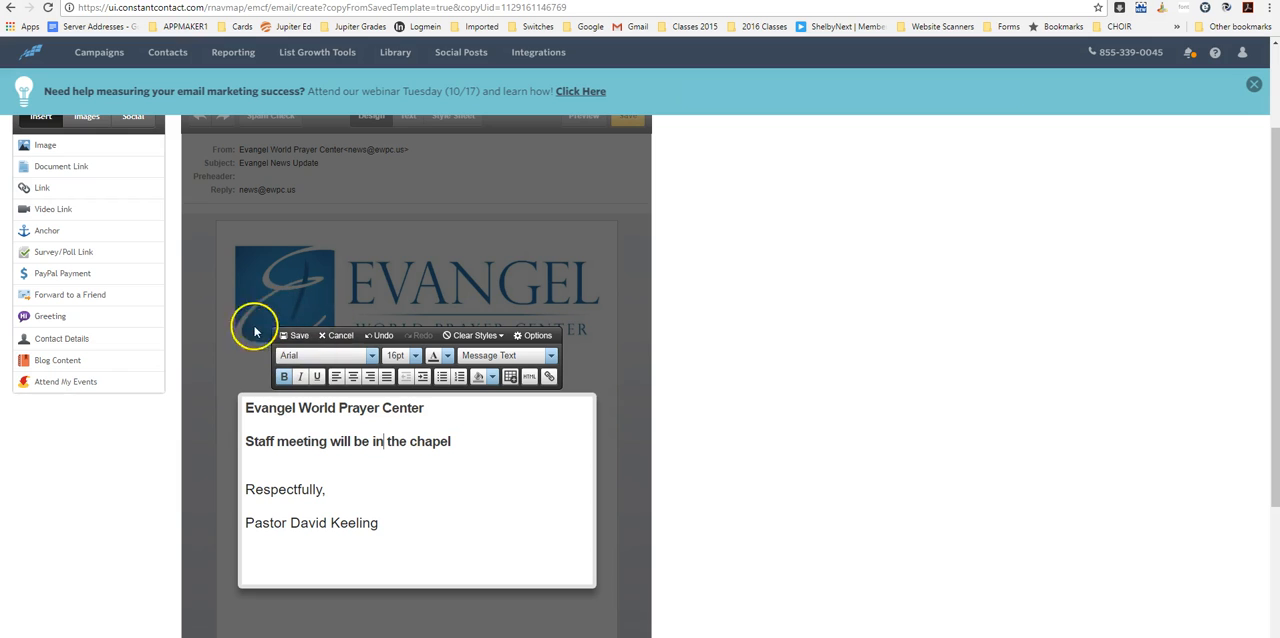
pyautogui.click(295, 336)
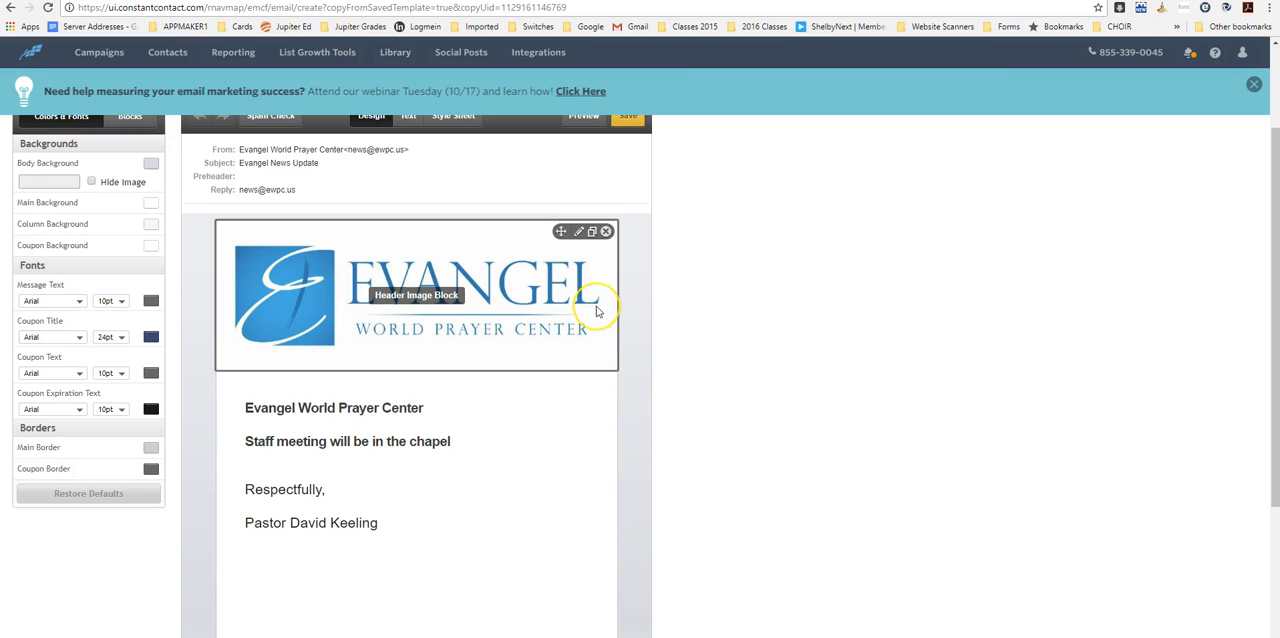
pyautogui.click(628, 299)
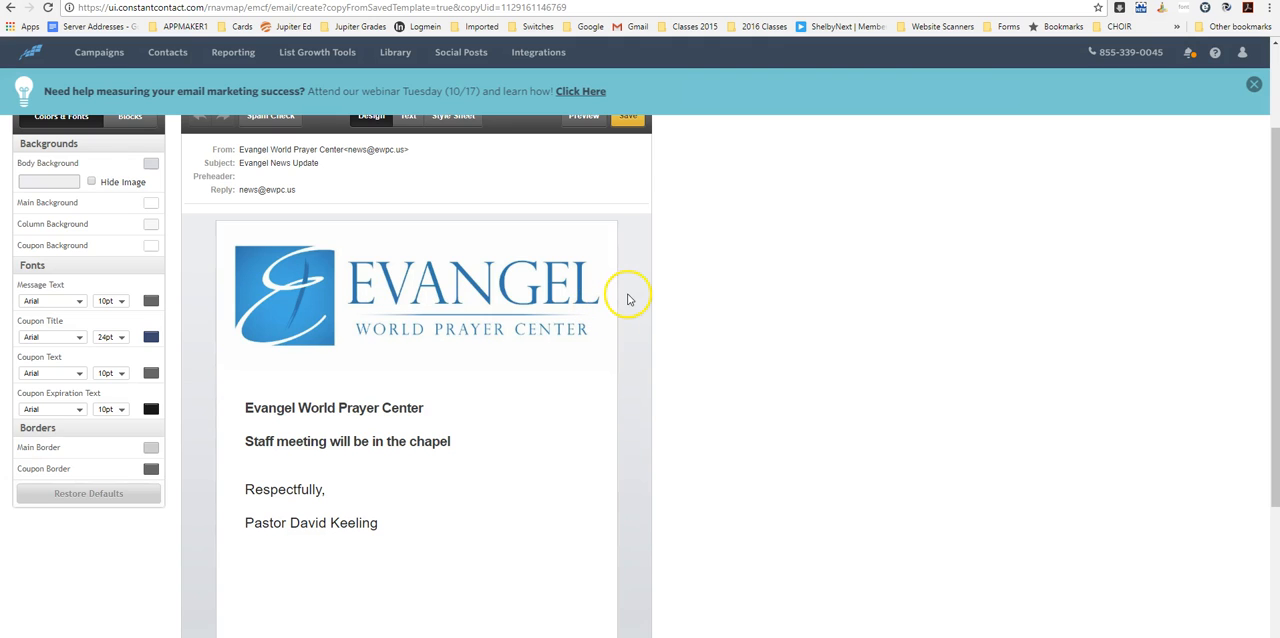
# - Add another Header Image Block below the existing logo header and open its placeholder picture for replacement
pyautogui.click(131, 120)
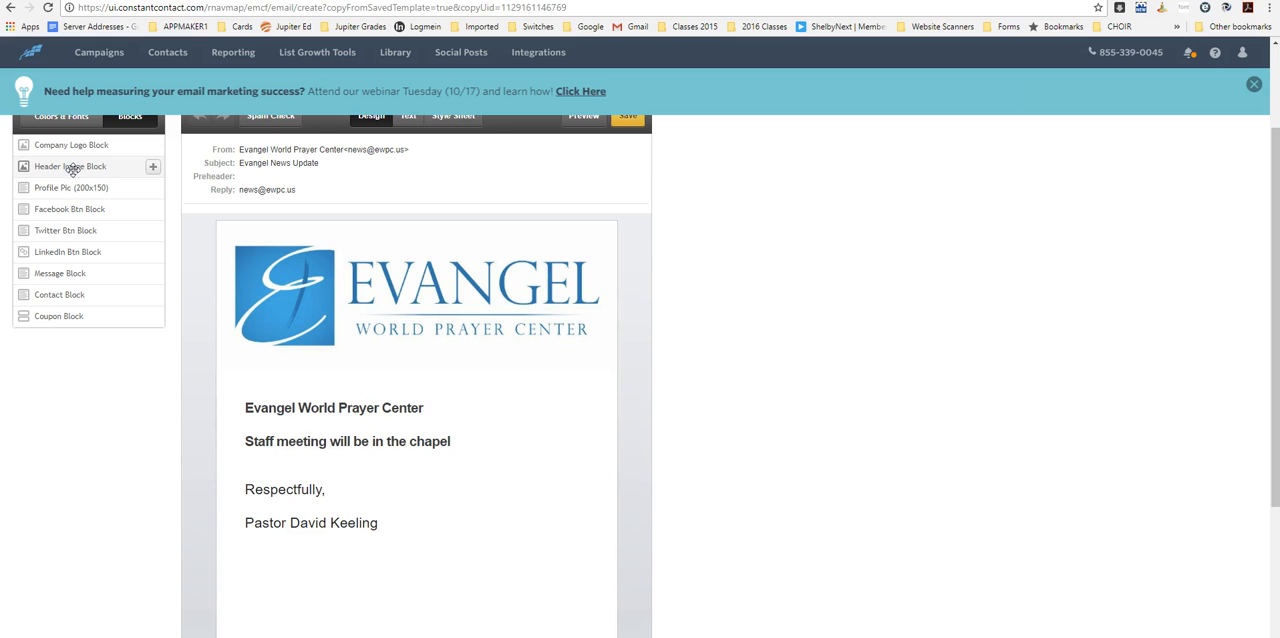
pyautogui.click(154, 170)
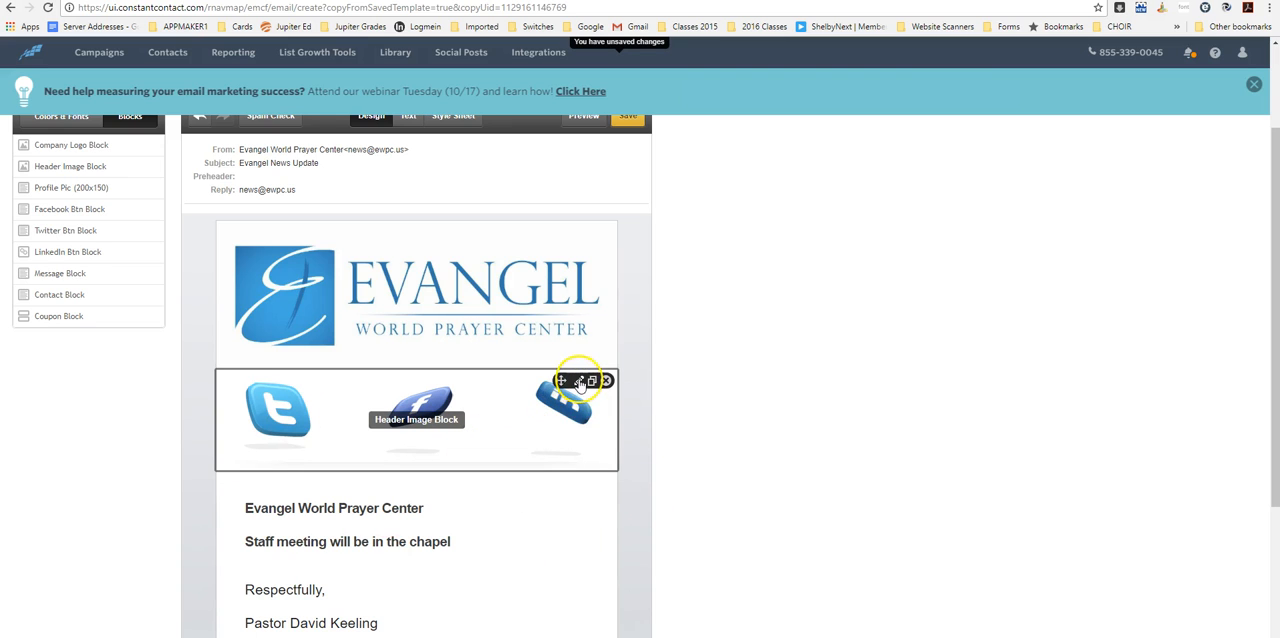
pyautogui.click(578, 382)
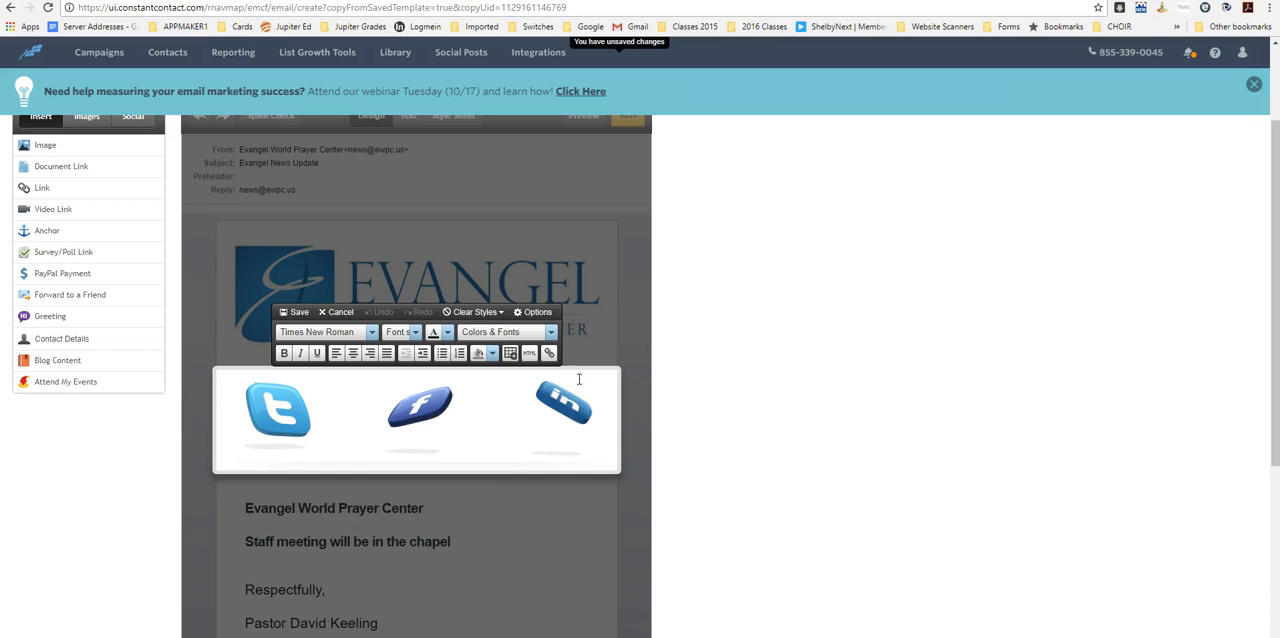
pyautogui.click(559, 375)
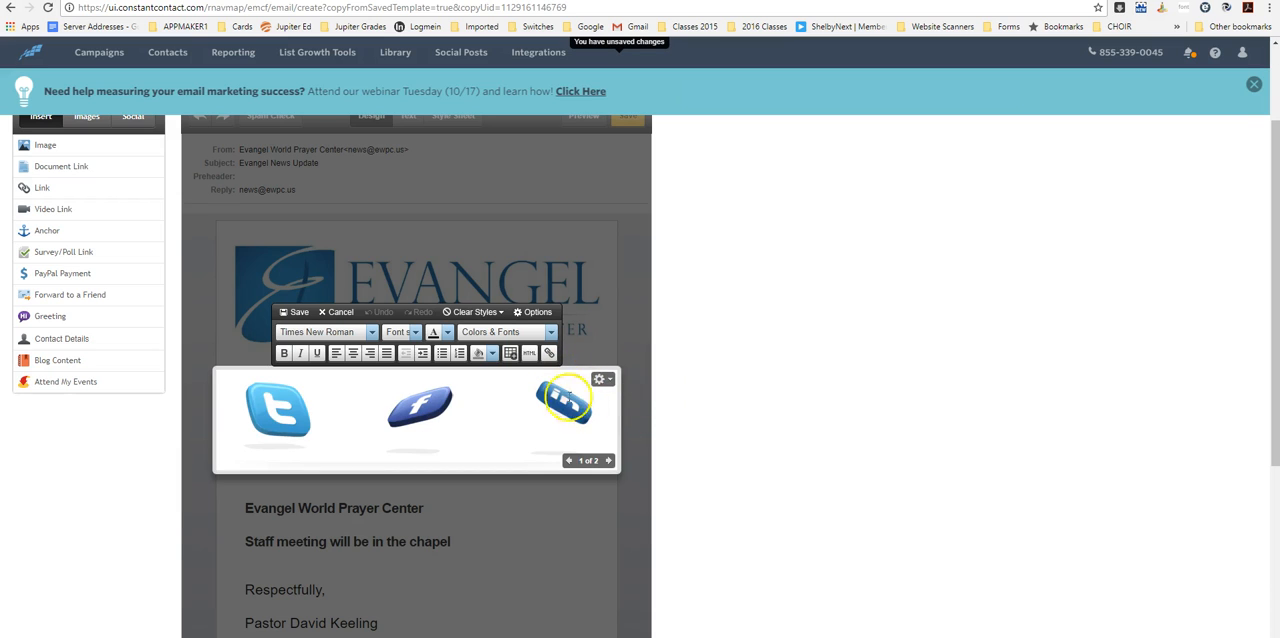
pyautogui.click(603, 381)
pyautogui.click(603, 397)
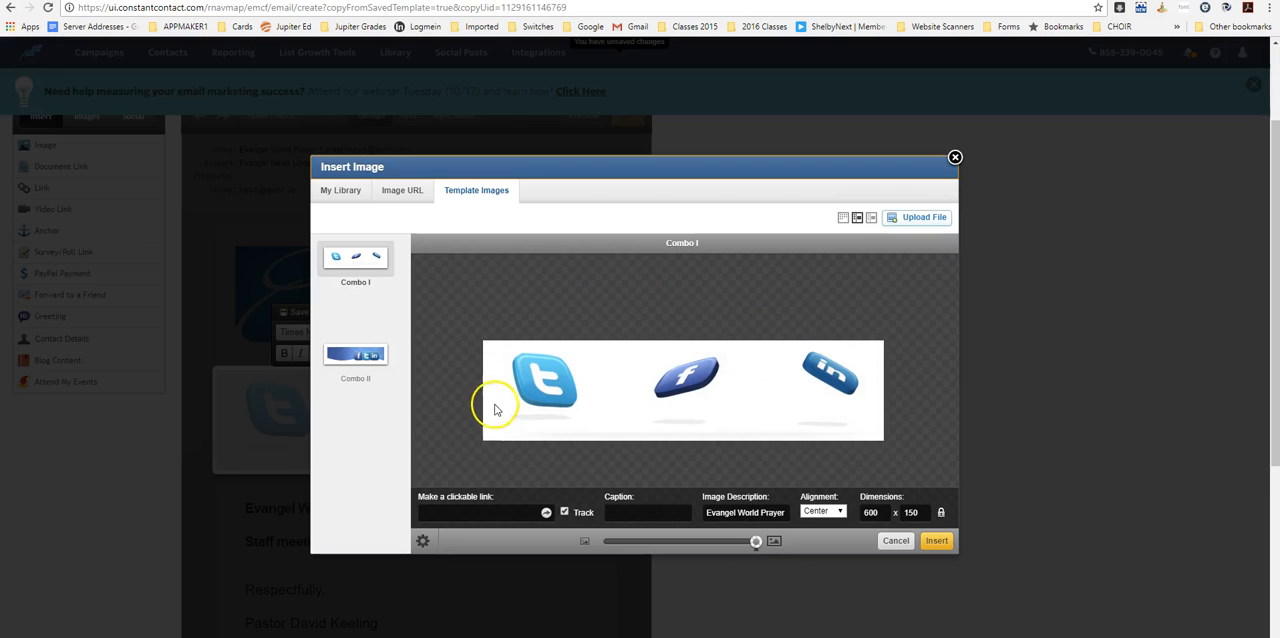
# - Upload evangel-logo-sqr-blu-sm.jpg from the computer to the image library
pyautogui.click(916, 219)
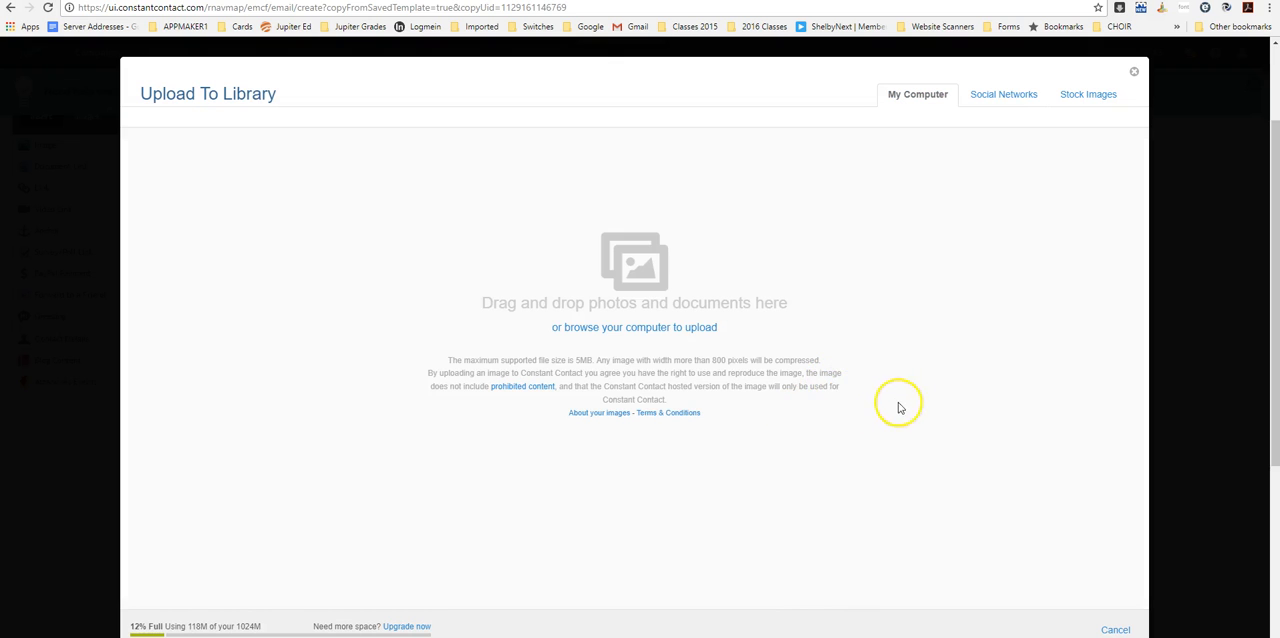
pyautogui.click(609, 331)
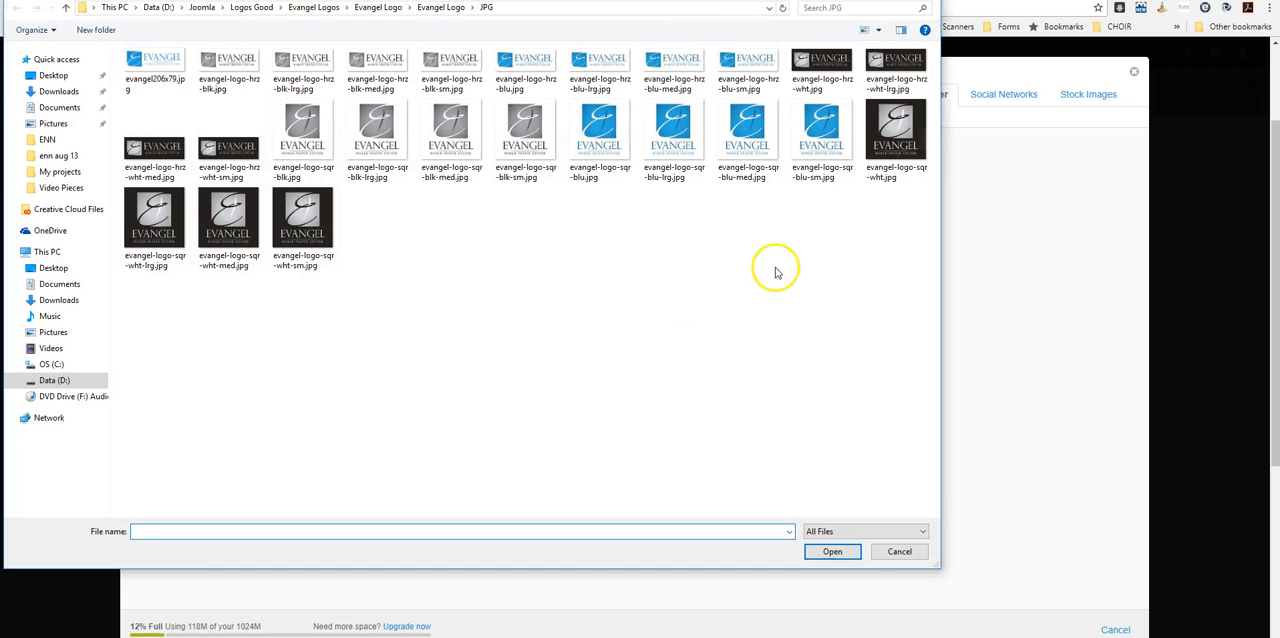
pyautogui.click(822, 140)
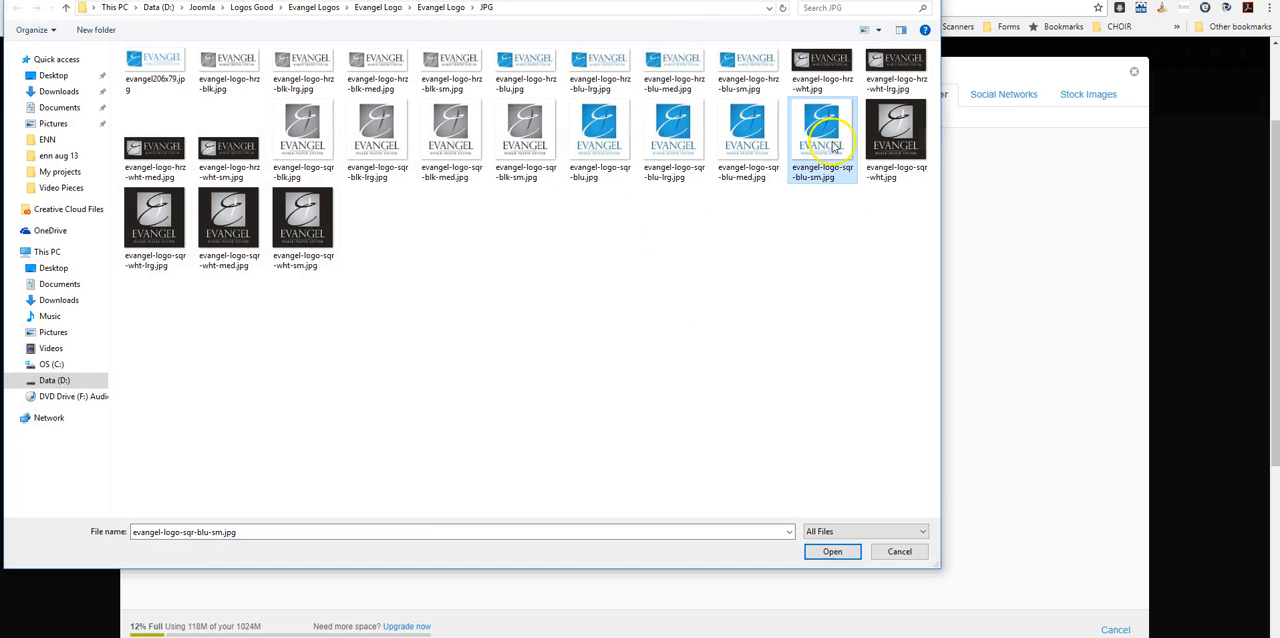
pyautogui.click(832, 553)
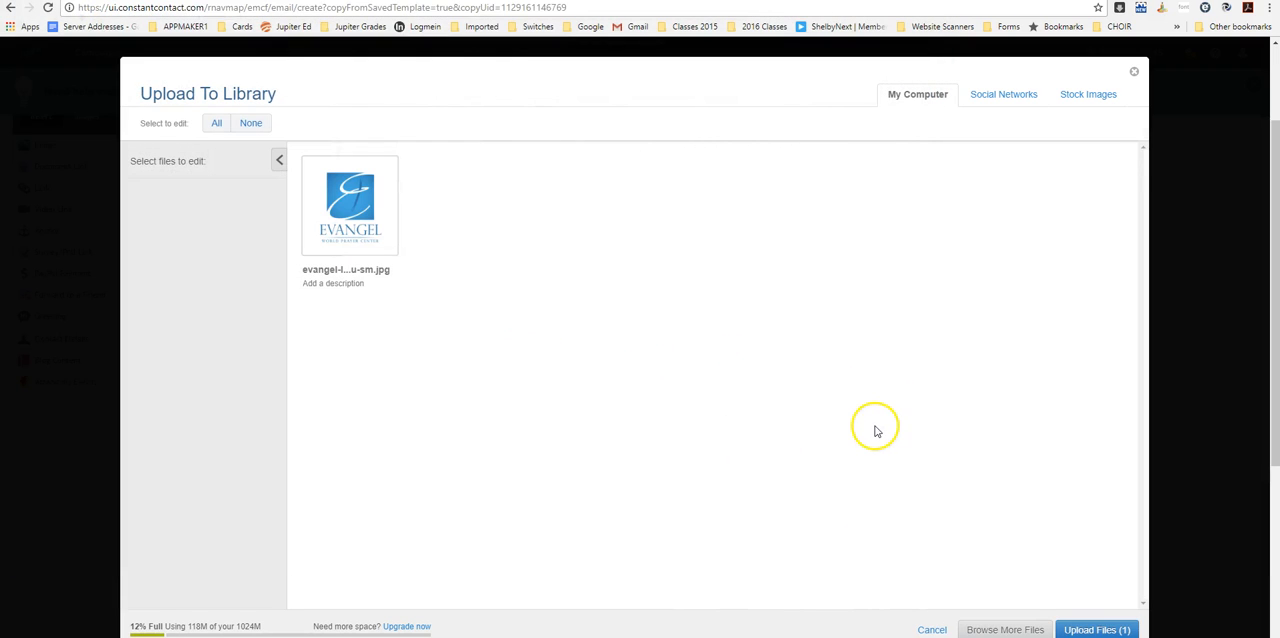
pyautogui.click(1090, 630)
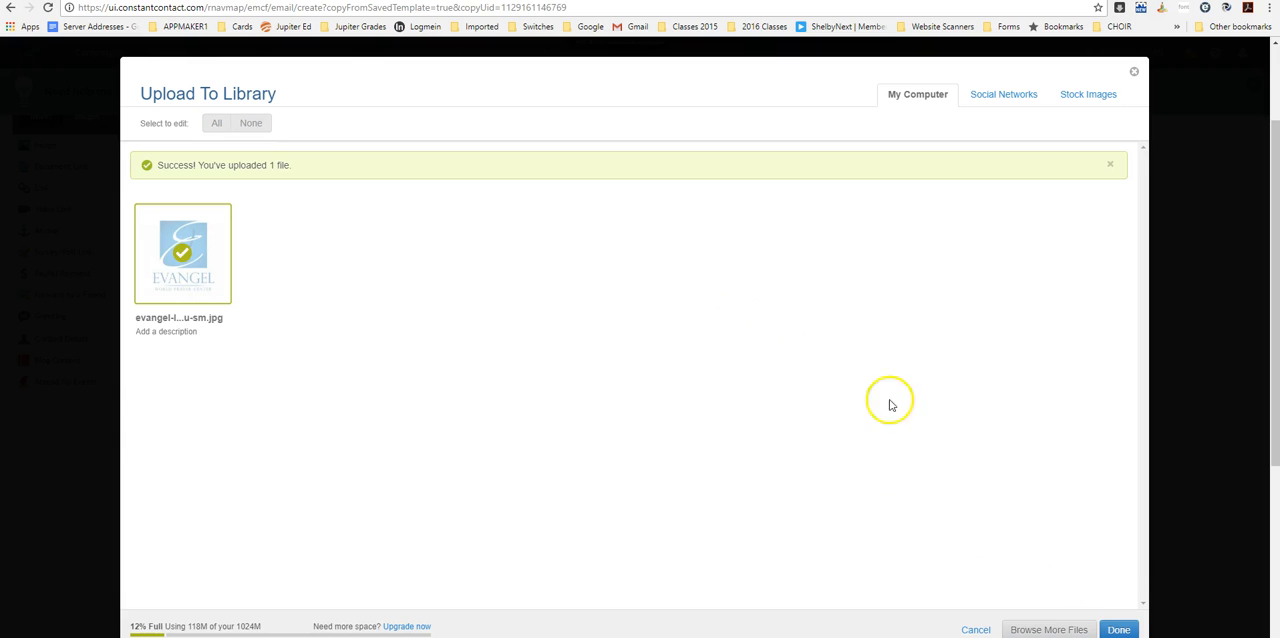
pyautogui.click(1119, 630)
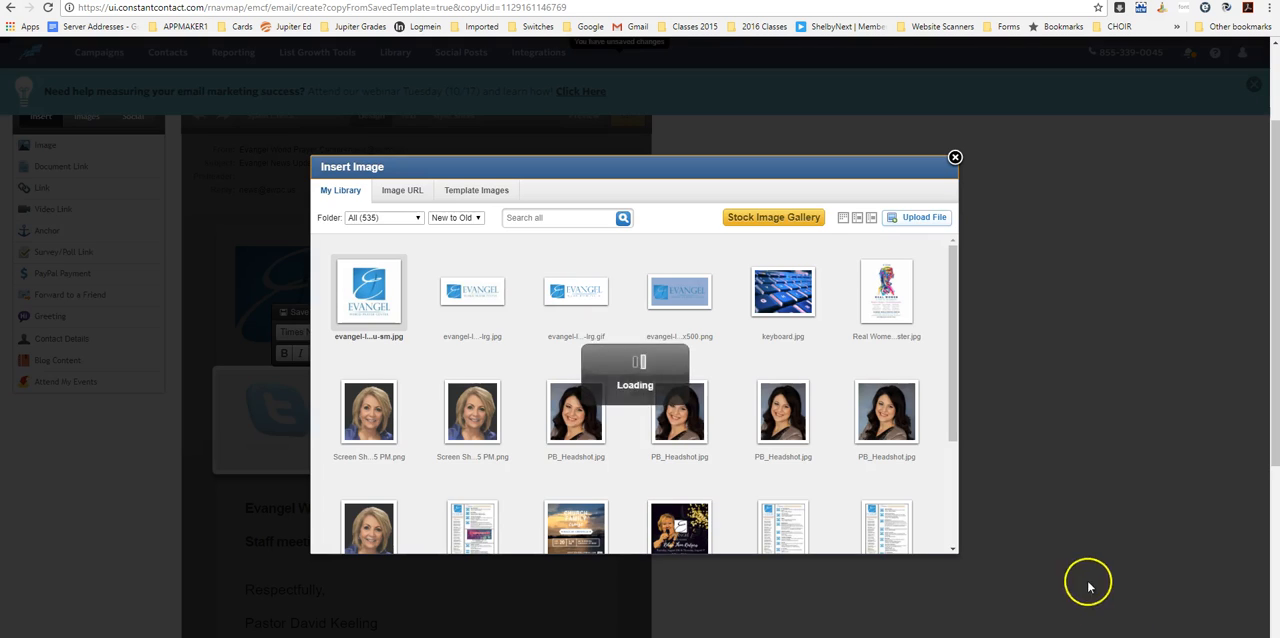
# - Insert the uploaded square blue Evangel logo into the added header image block and save the block
pyautogui.click(386, 337)
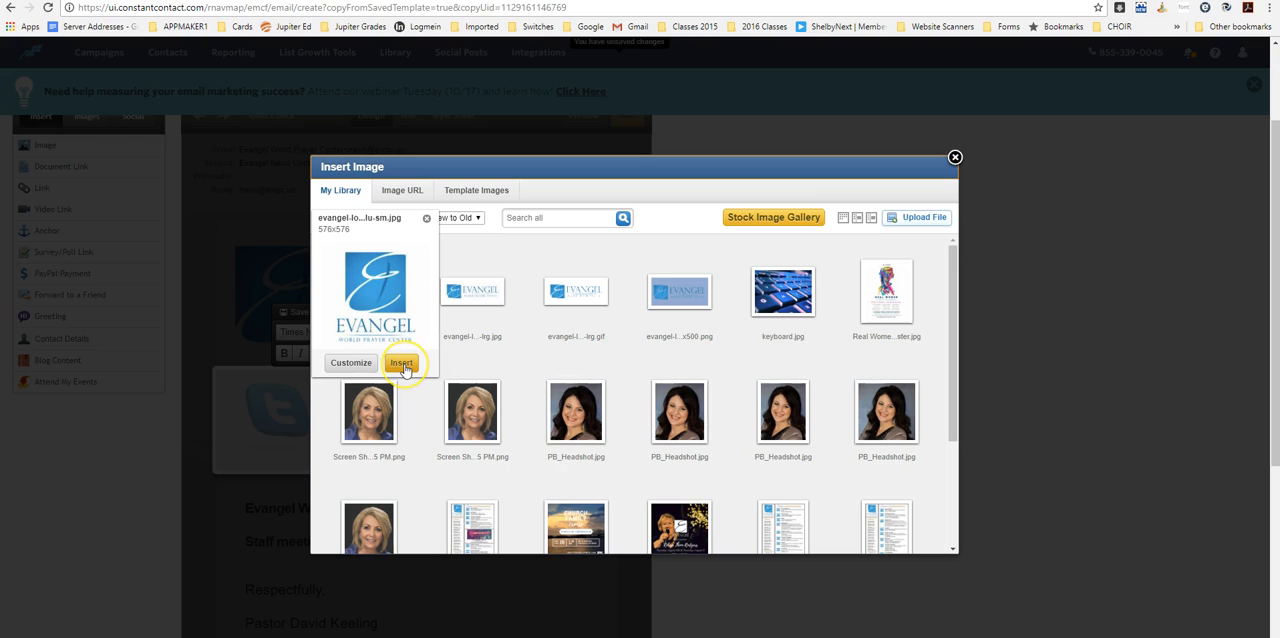
pyautogui.moveTo(500, 320)
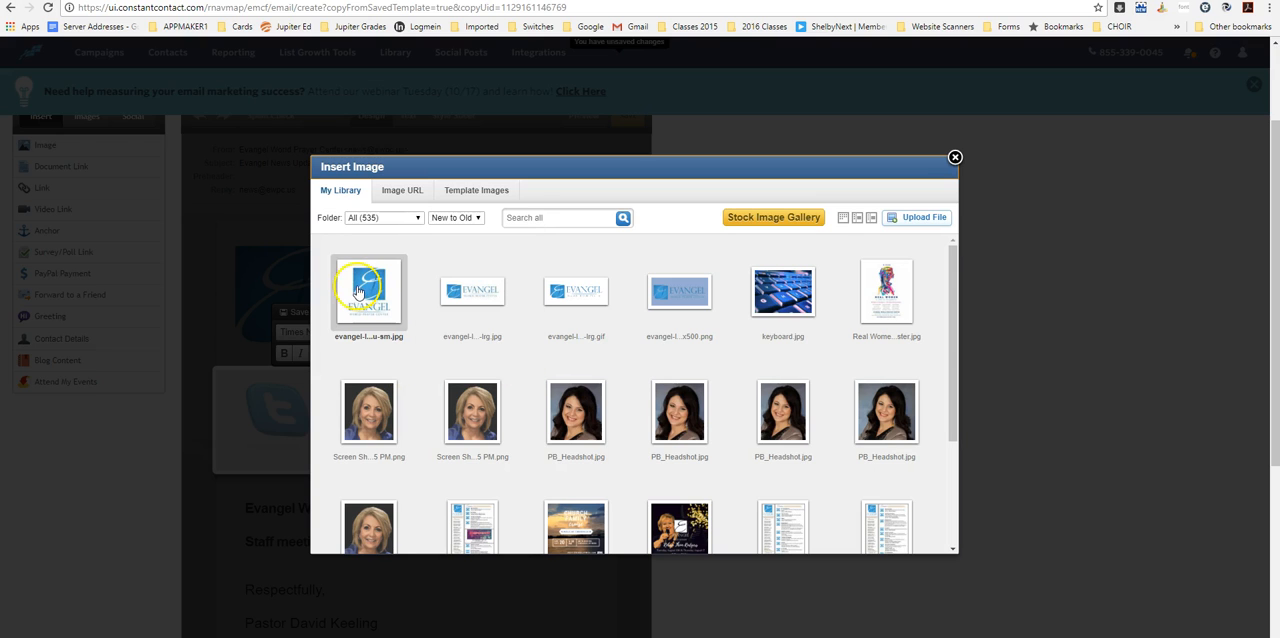
pyautogui.moveTo(378, 340)
pyautogui.click(401, 362)
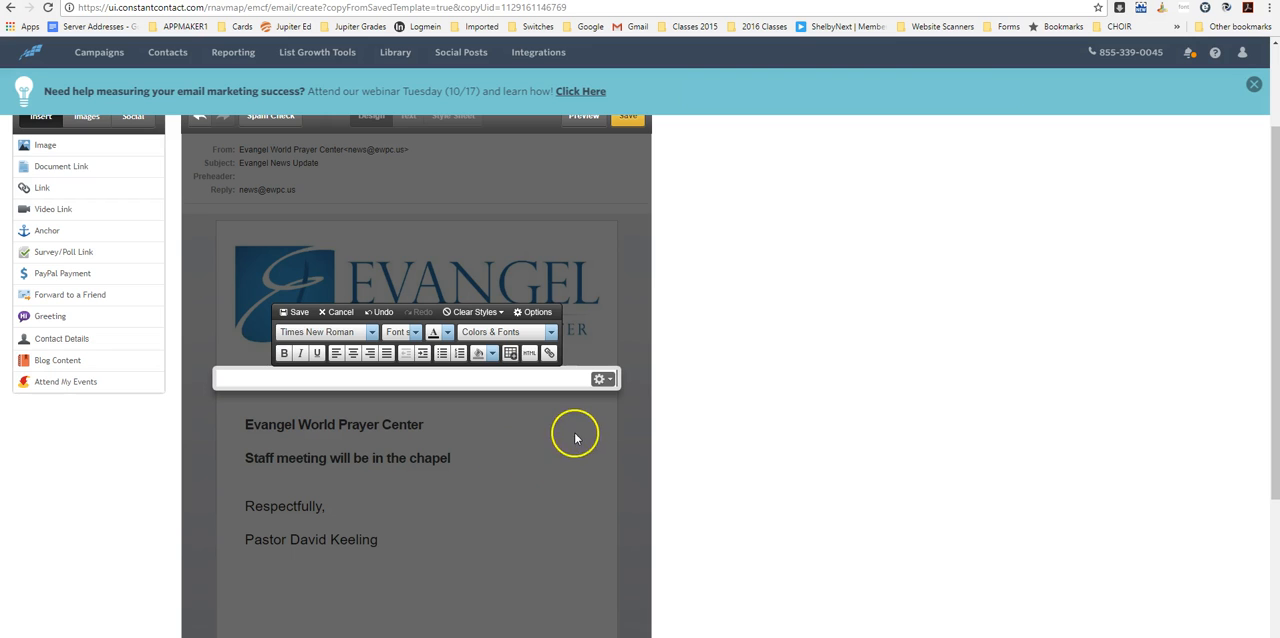
pyautogui.click(298, 316)
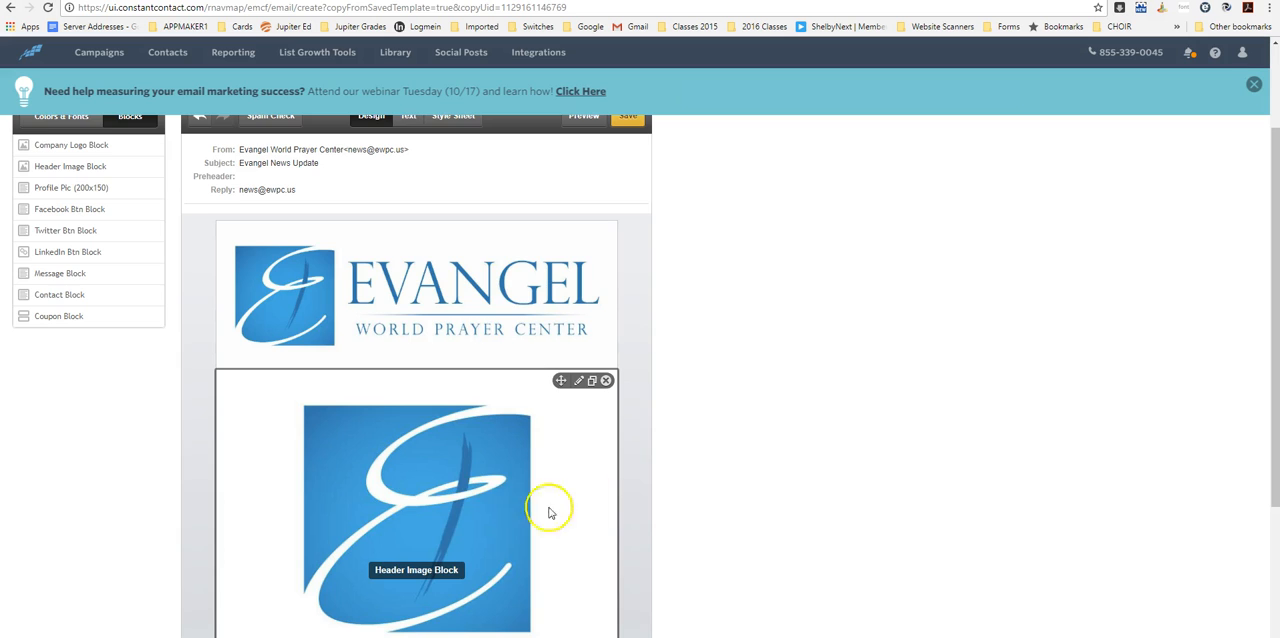
# - Remove the added header image block with the square logo from the email
pyautogui.scroll(-3, 466, 518)
pyautogui.scroll(2, 415, 345)
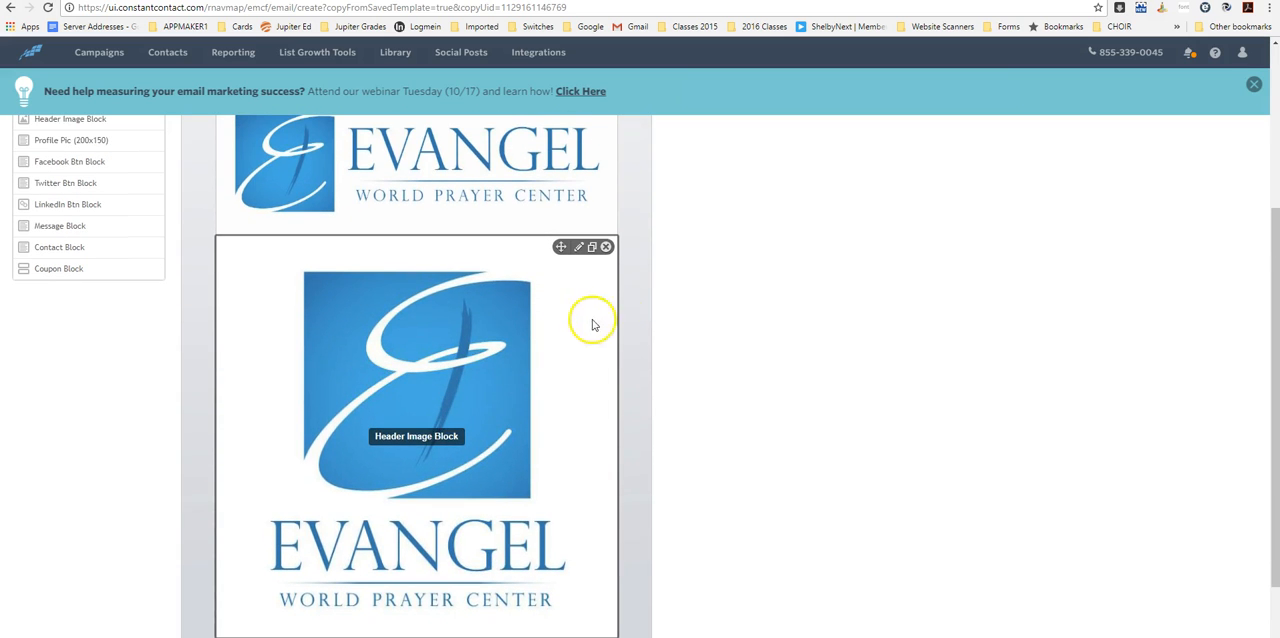
pyautogui.moveTo(593, 280)
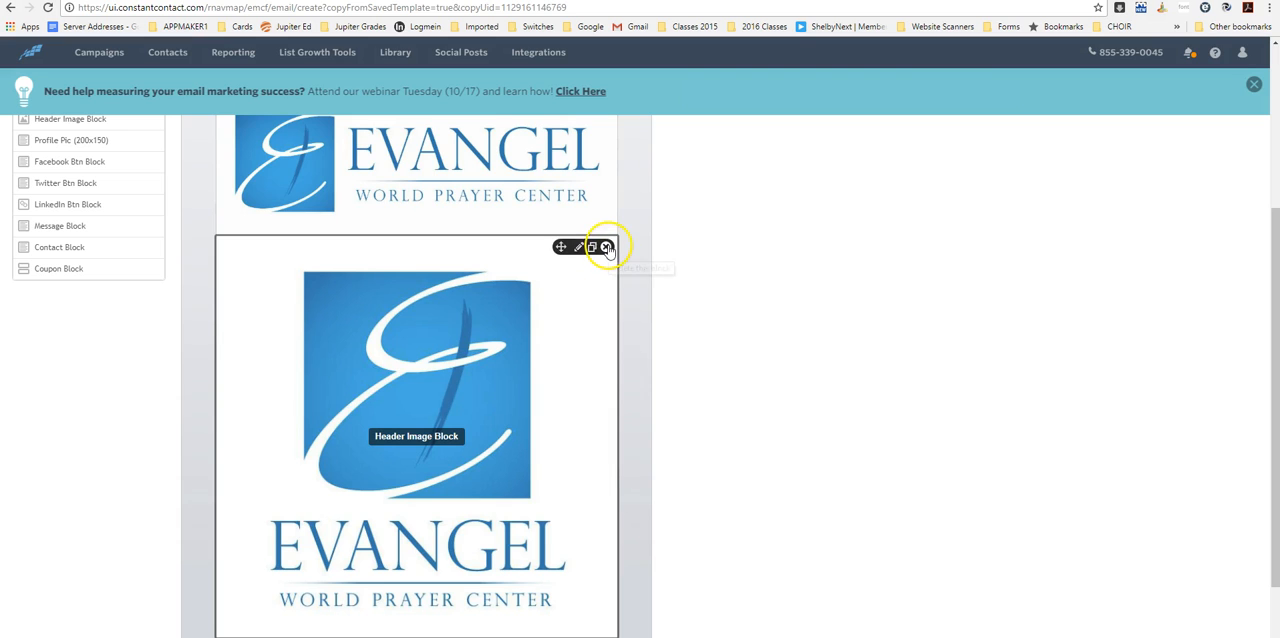
pyautogui.click(606, 247)
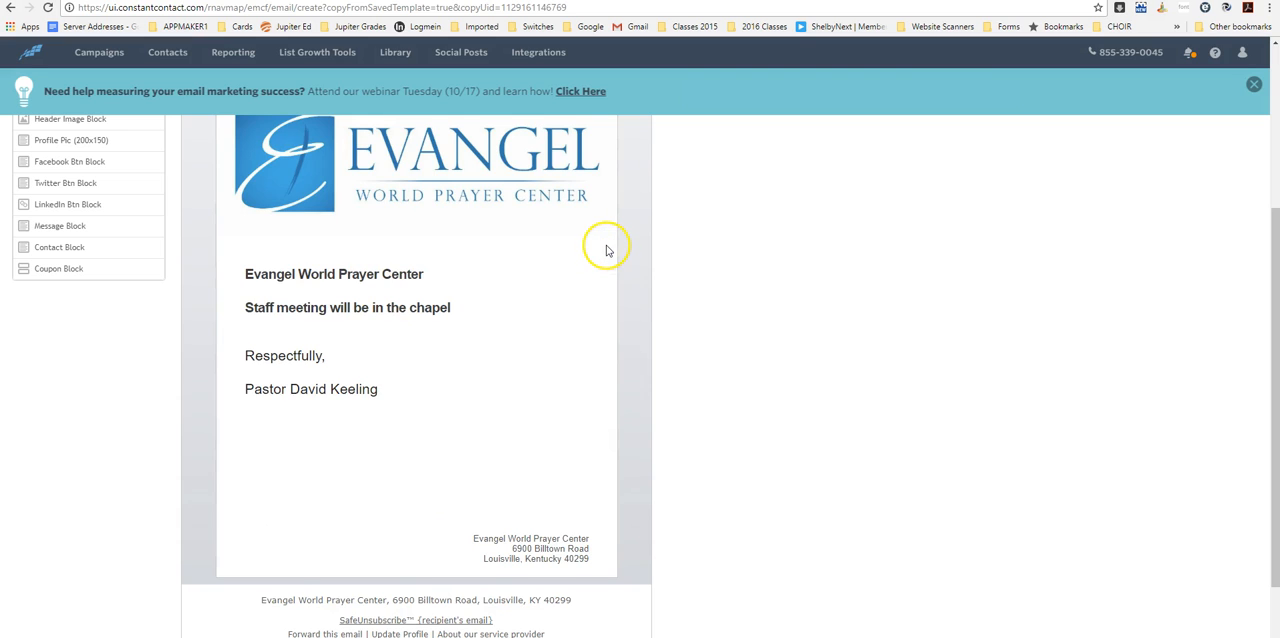
pyautogui.scroll(1, 488, 438)
pyautogui.scroll(1, 488, 438)
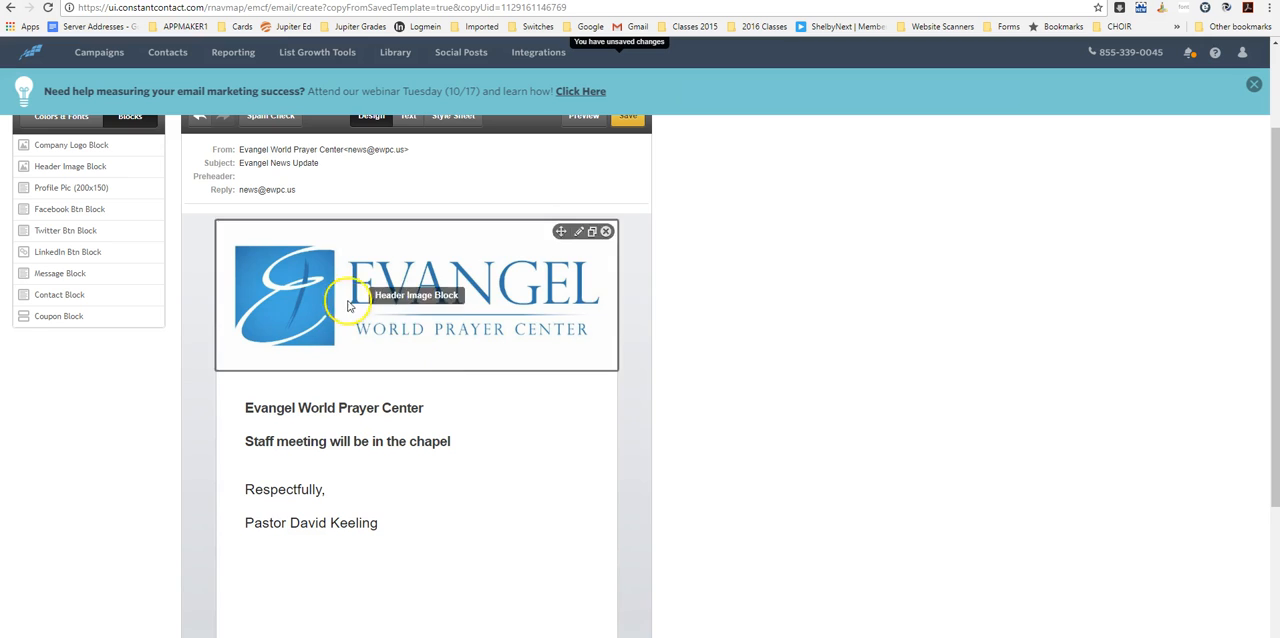
pyautogui.scroll(-3, 480, 511)
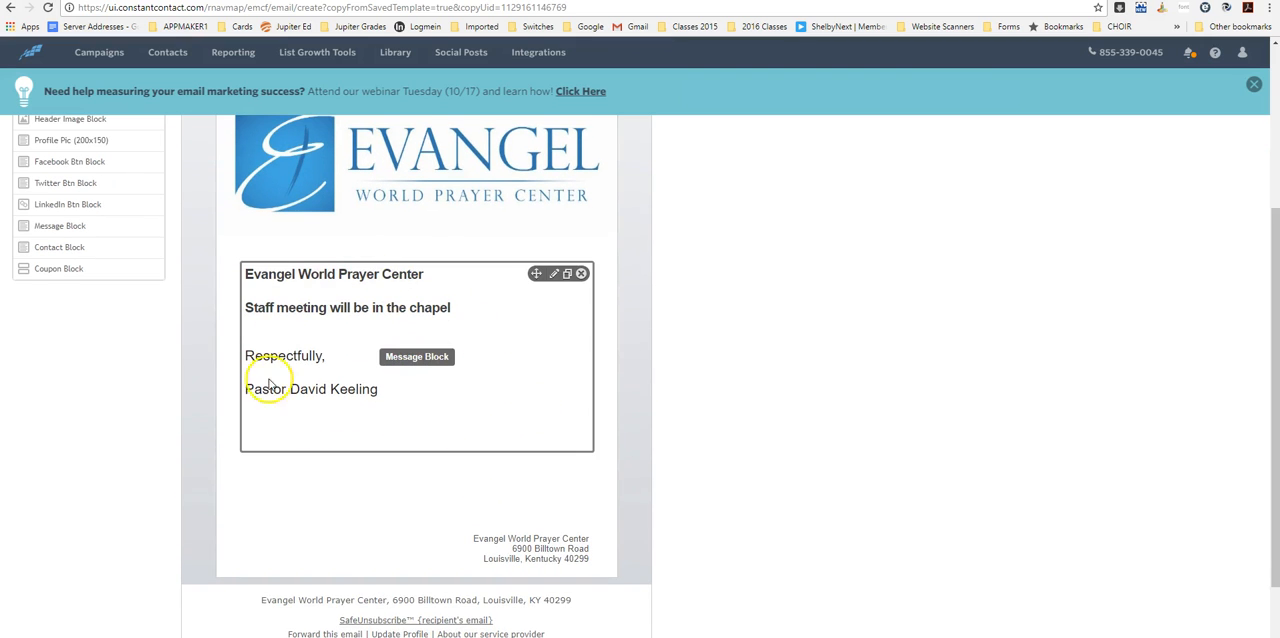
pyautogui.scroll(3, 316, 394)
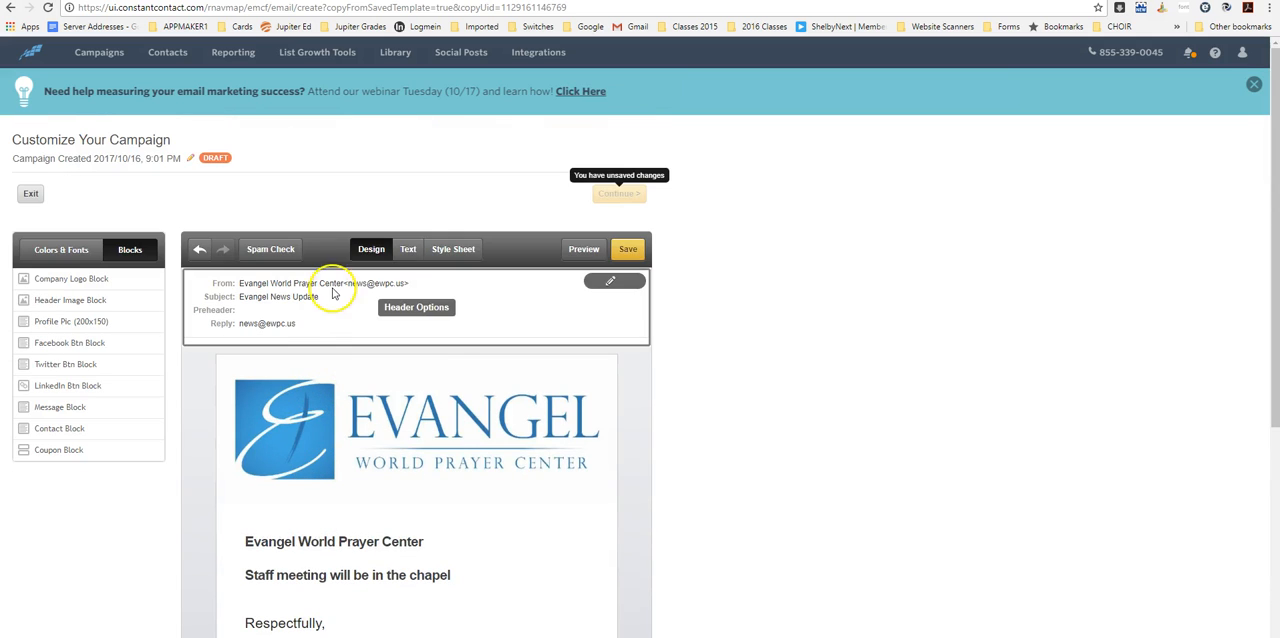
# - Review the email's header options, including the available from addresses and the form for adding another address, and leave without changes
pyautogui.click(610, 281)
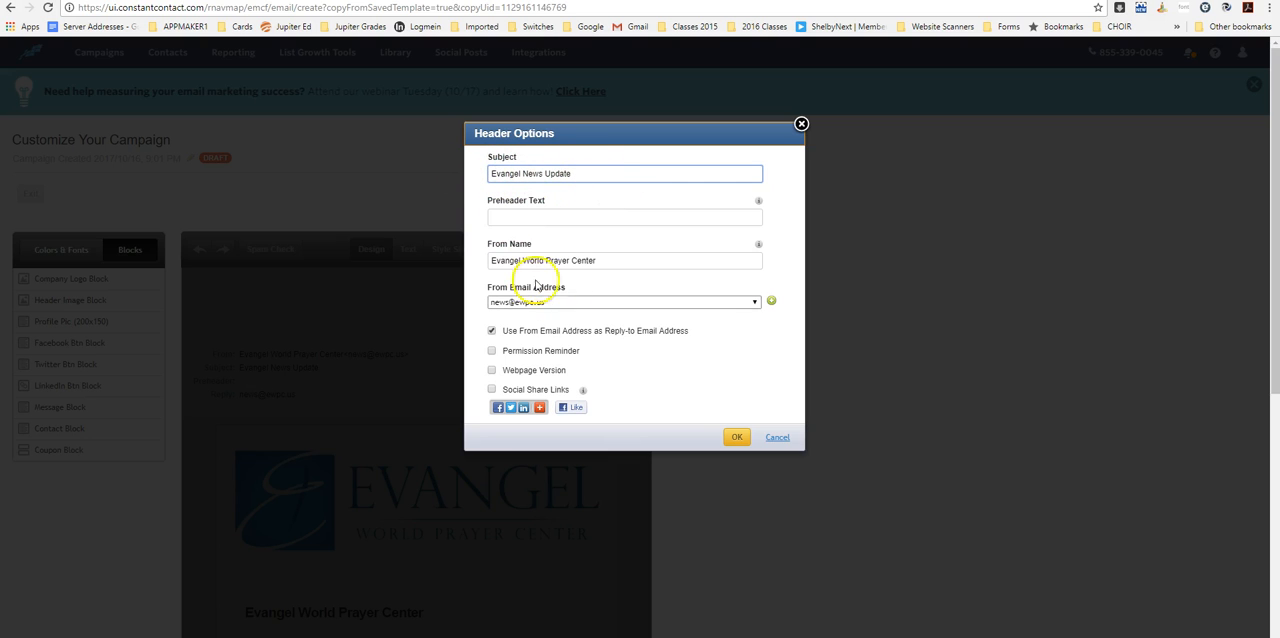
pyautogui.click(757, 304)
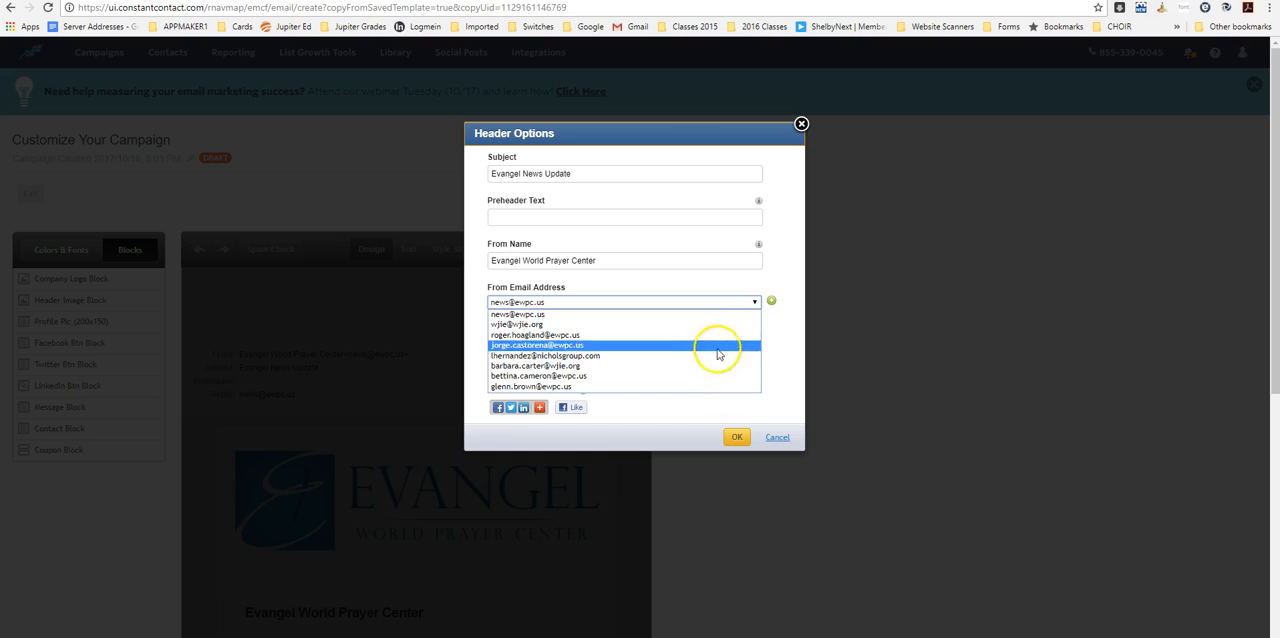
pyautogui.click(697, 311)
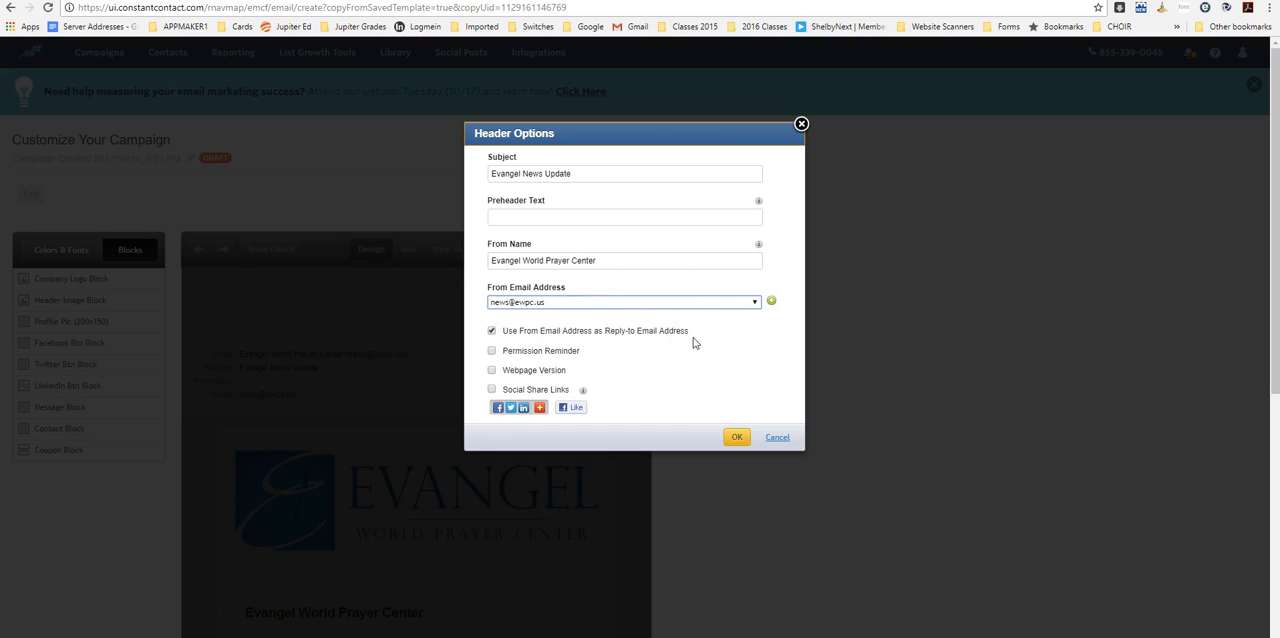
pyautogui.click(770, 304)
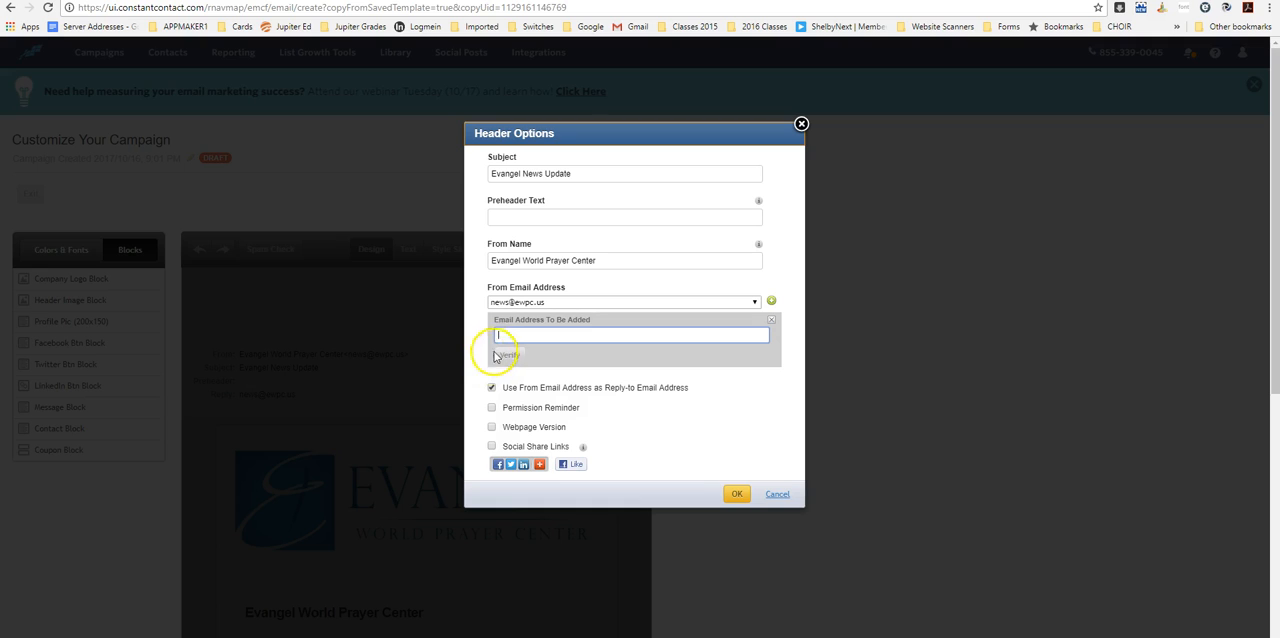
pyautogui.click(777, 494)
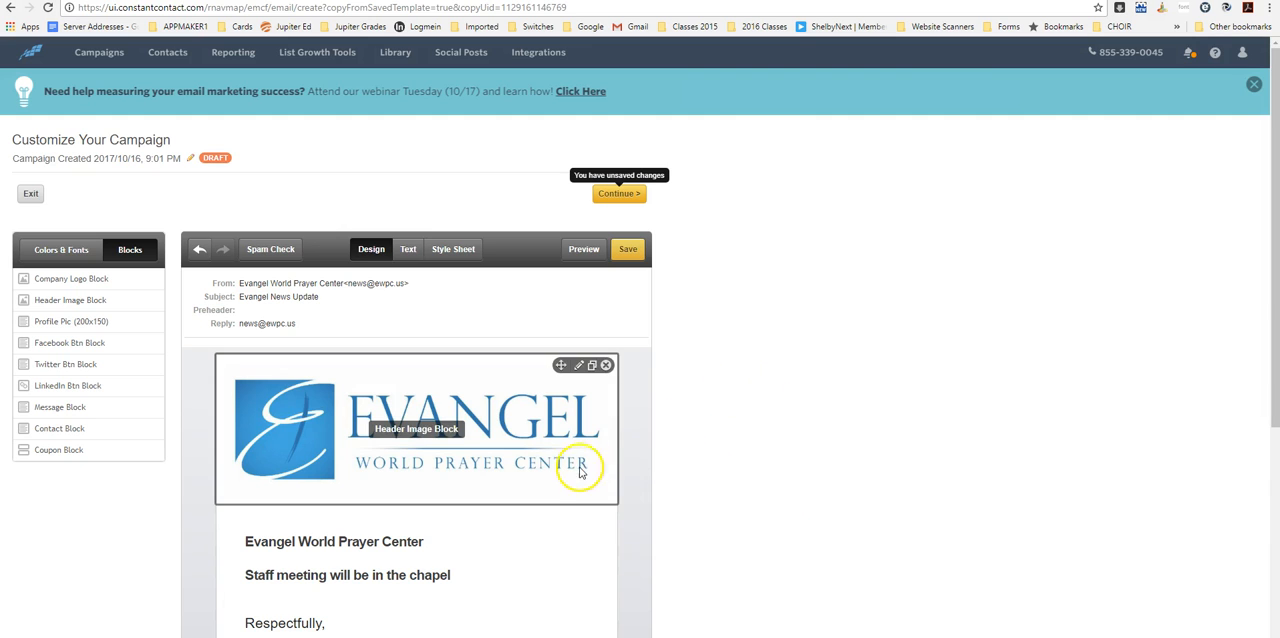
# - Check the email layout from header to footer and save the campaign
pyautogui.scroll(-4, 571, 472)
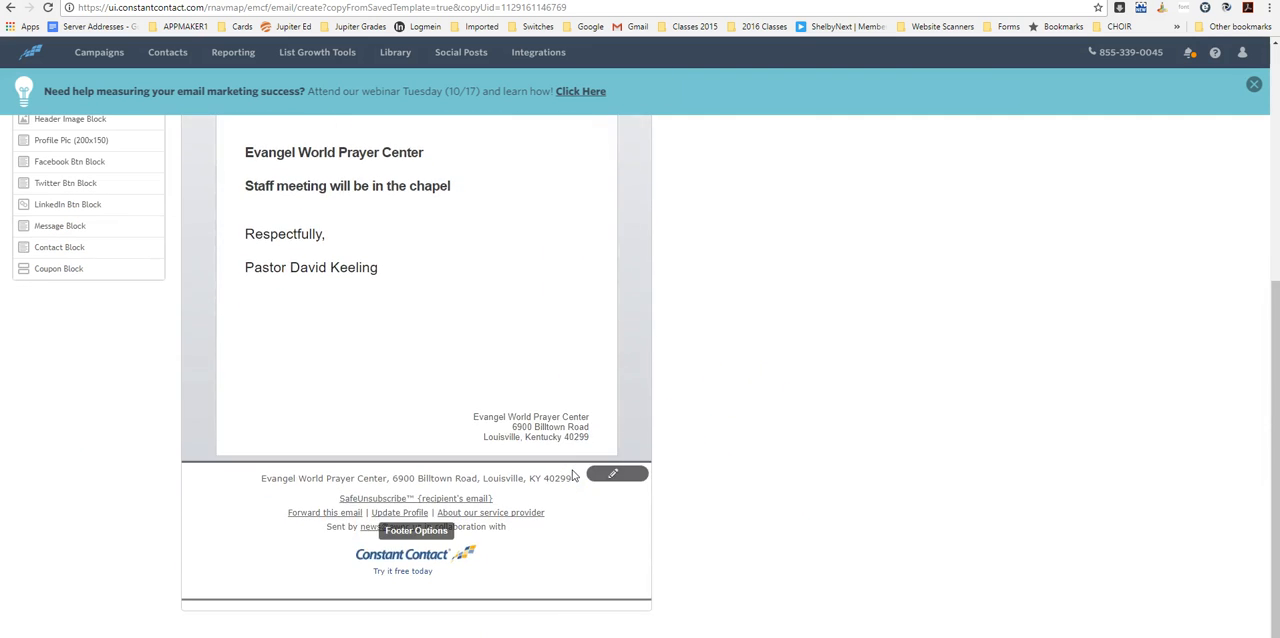
pyautogui.scroll(4, 575, 476)
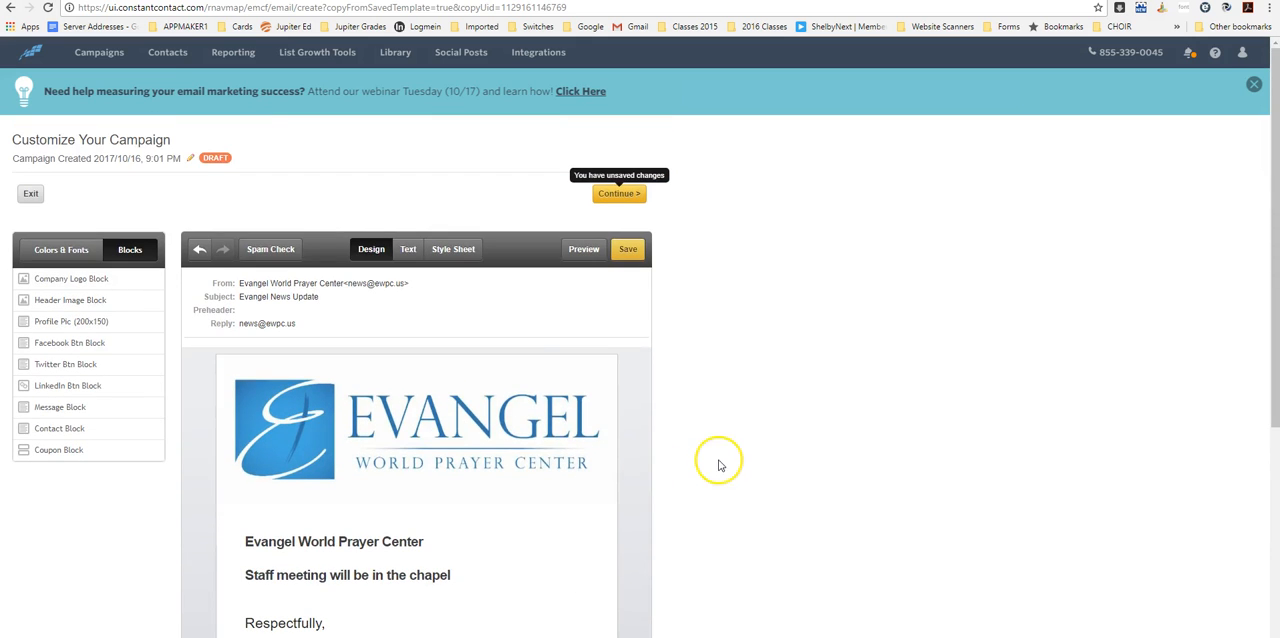
pyautogui.scroll(-2, 714, 458)
pyautogui.scroll(2, 714, 460)
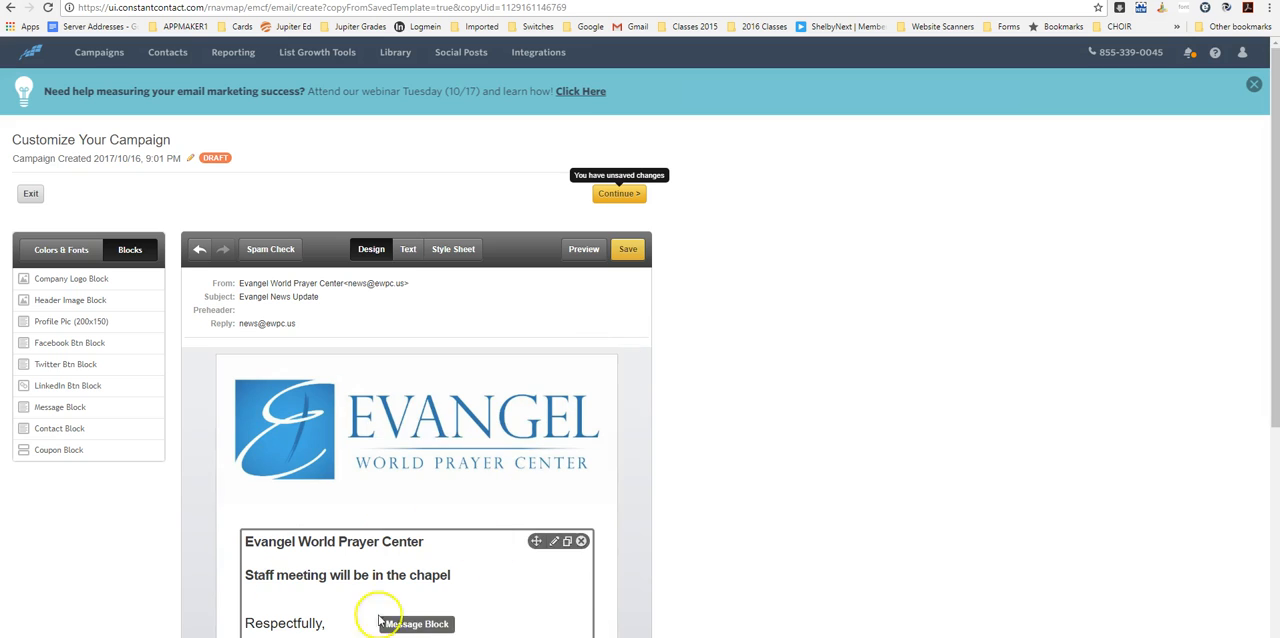
pyautogui.click(628, 249)
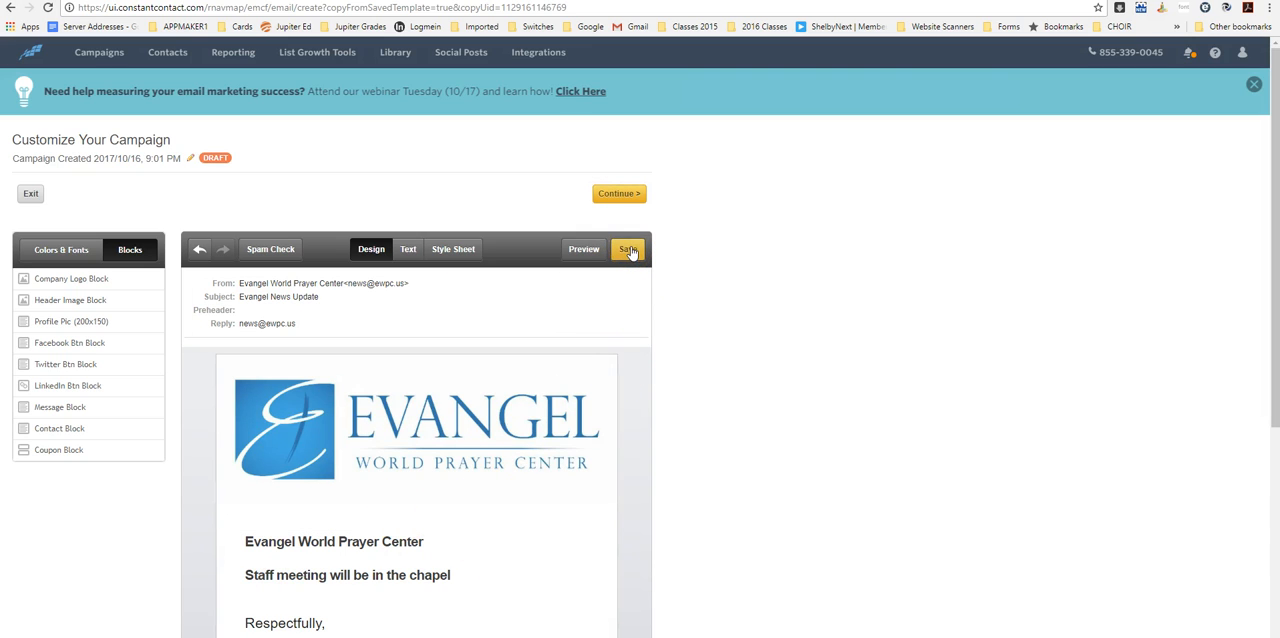
pyautogui.click(629, 250)
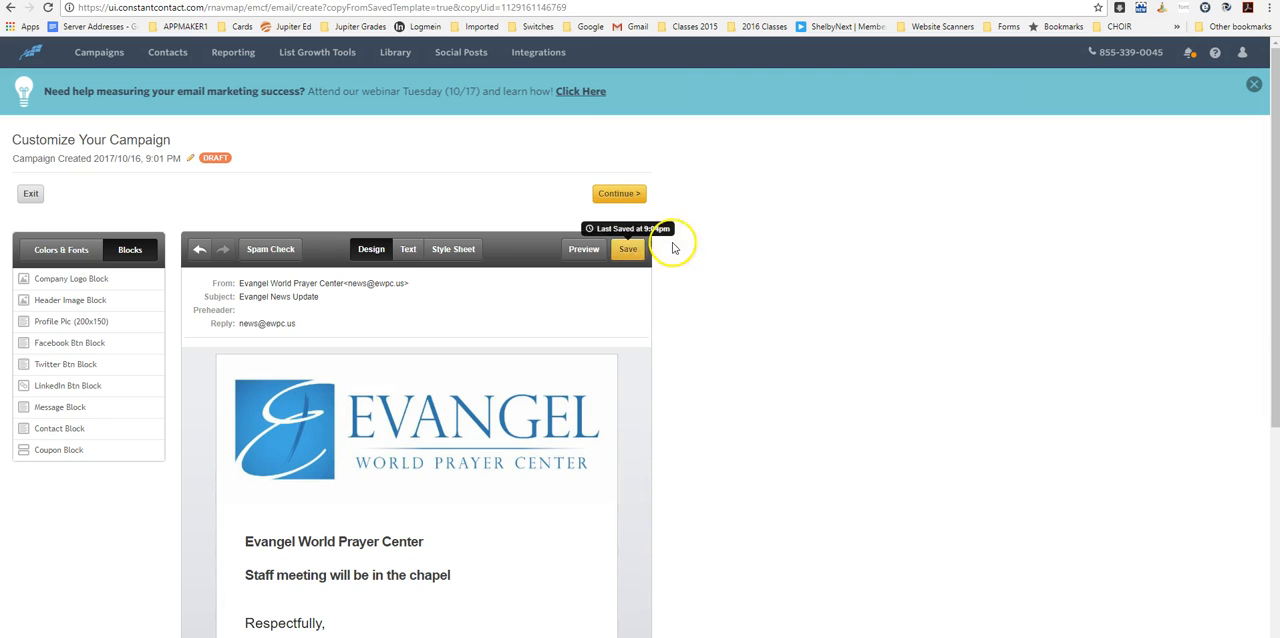
pyautogui.click(620, 195)
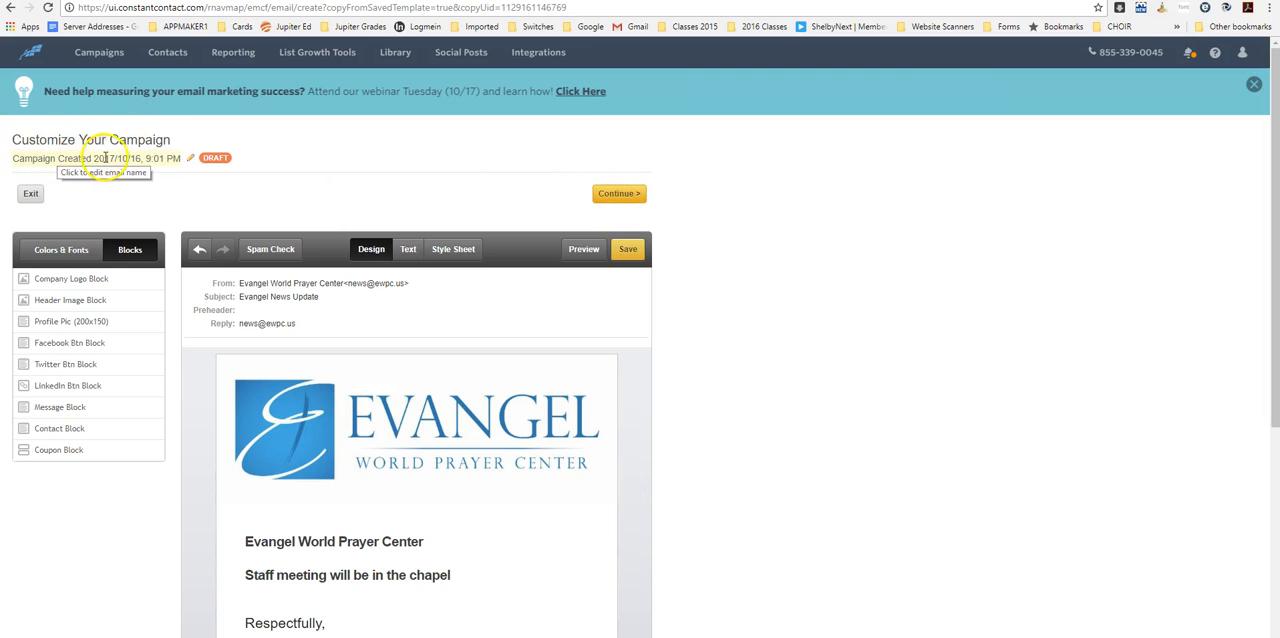
# - Rename the campaign to the pastor's full name followed by "10-16-17 test" and continue to the sending settings
pyautogui.click(191, 157)
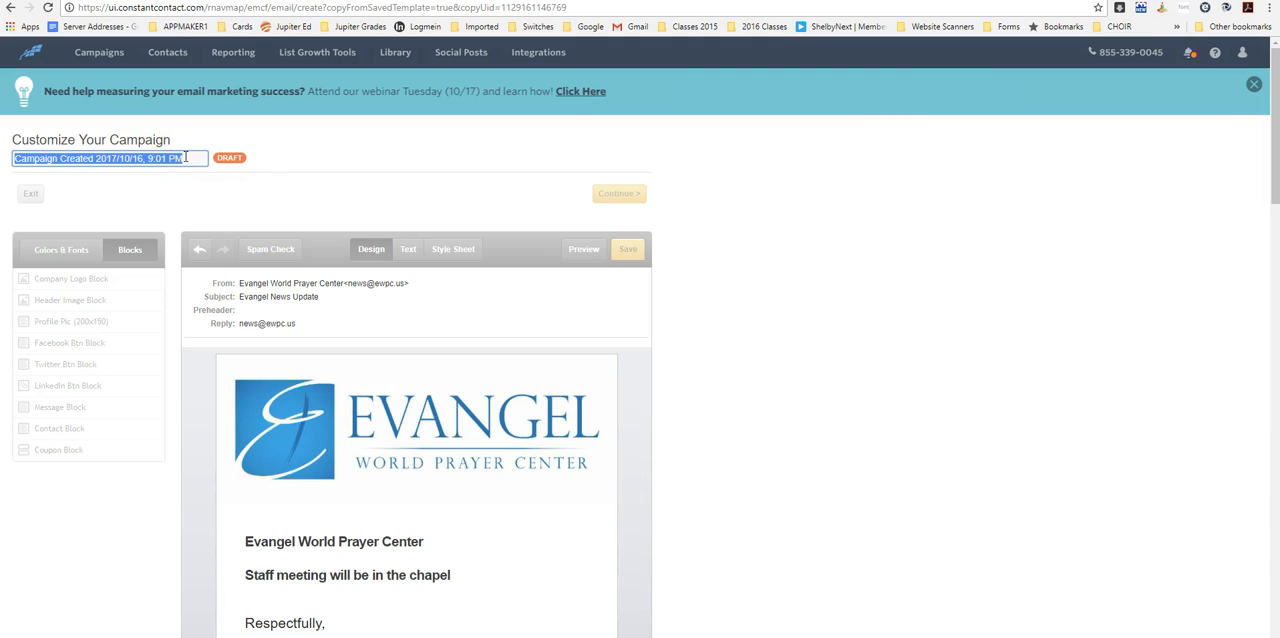
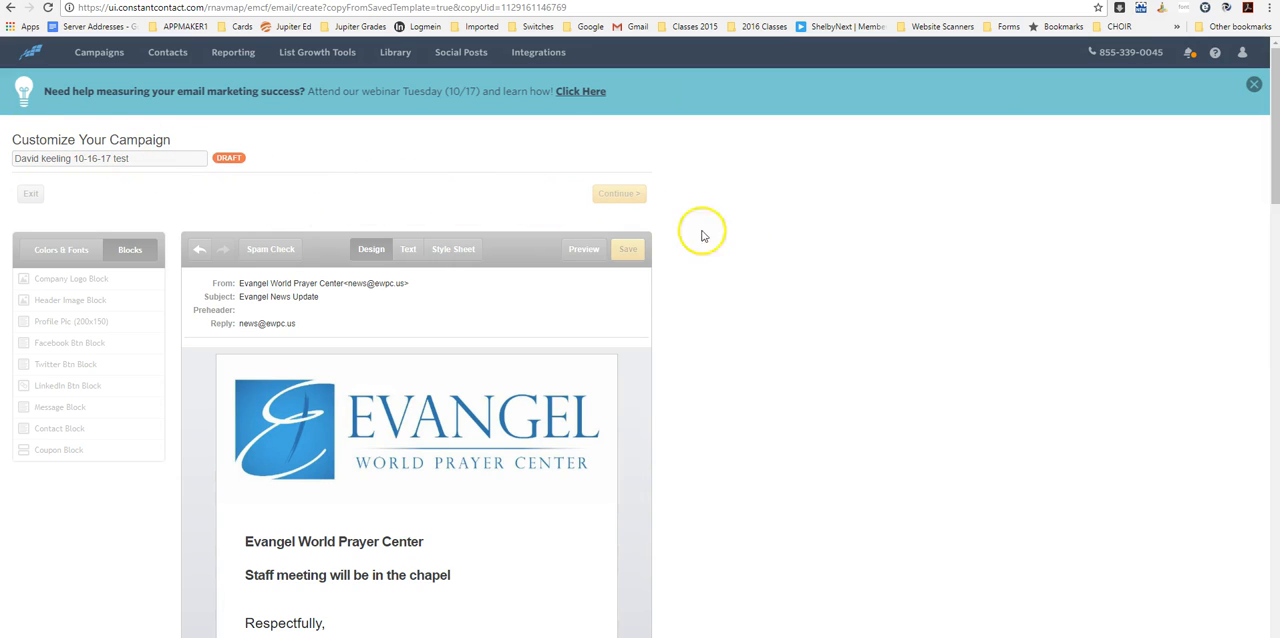
pyautogui.click(342, 215)
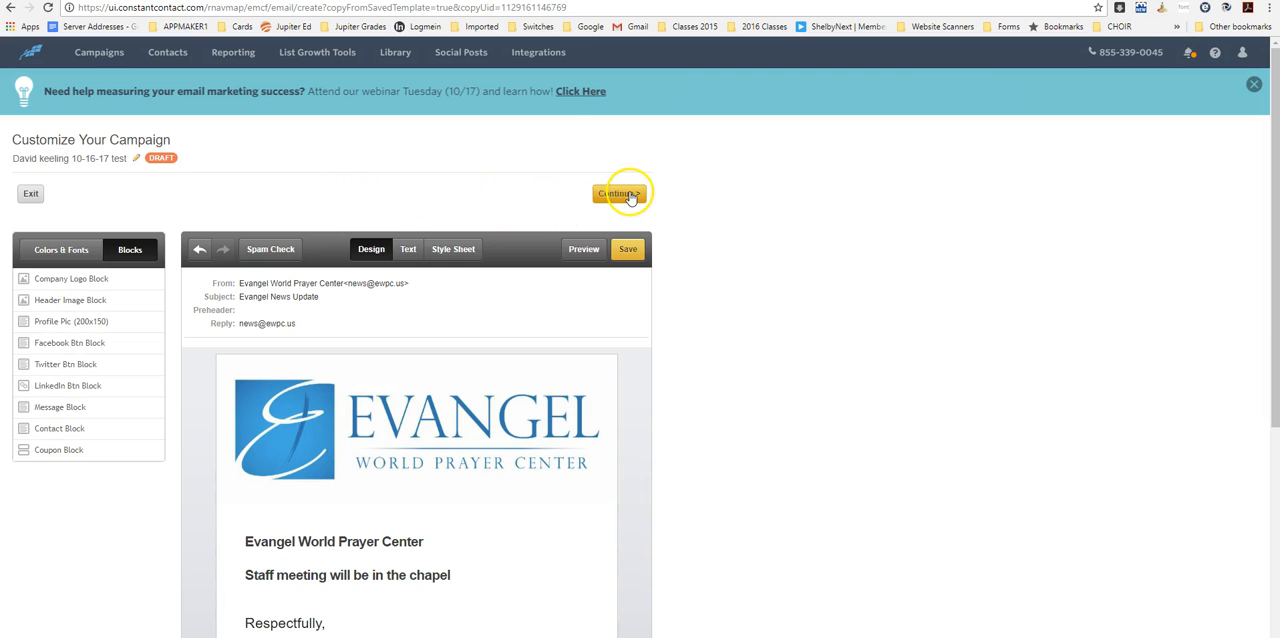
pyautogui.click(631, 195)
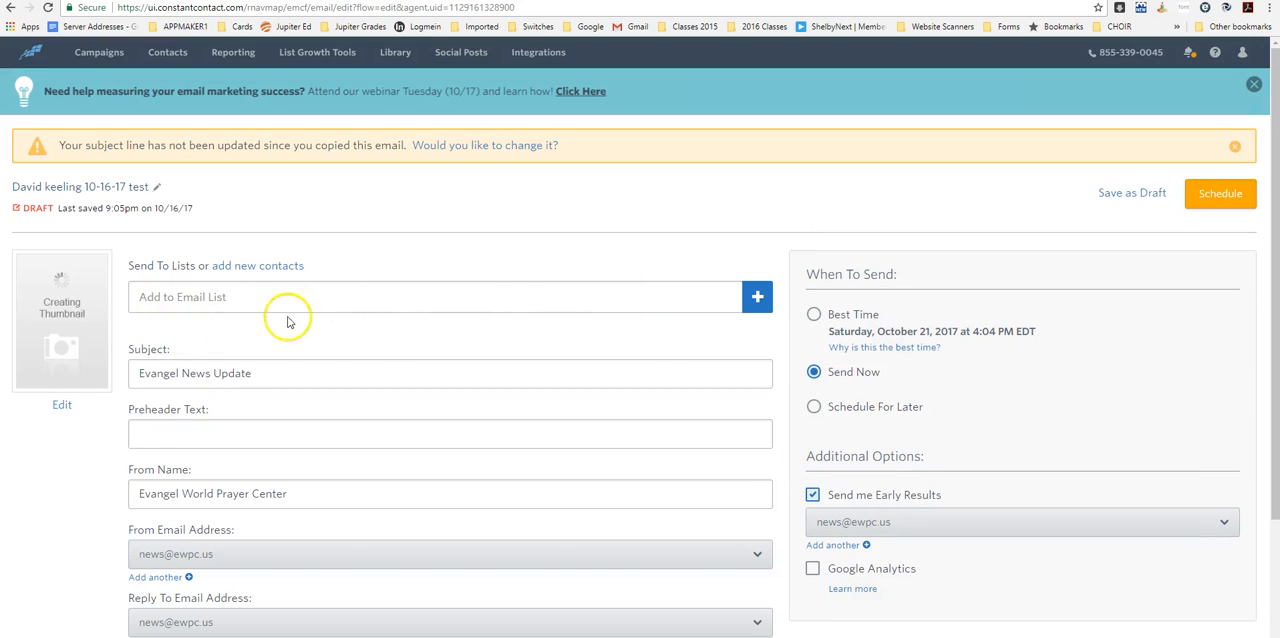
# - Add the single-contact test list whose name starts with "test 1 Contact" as the email's only recipient list
pyautogui.click(757, 297)
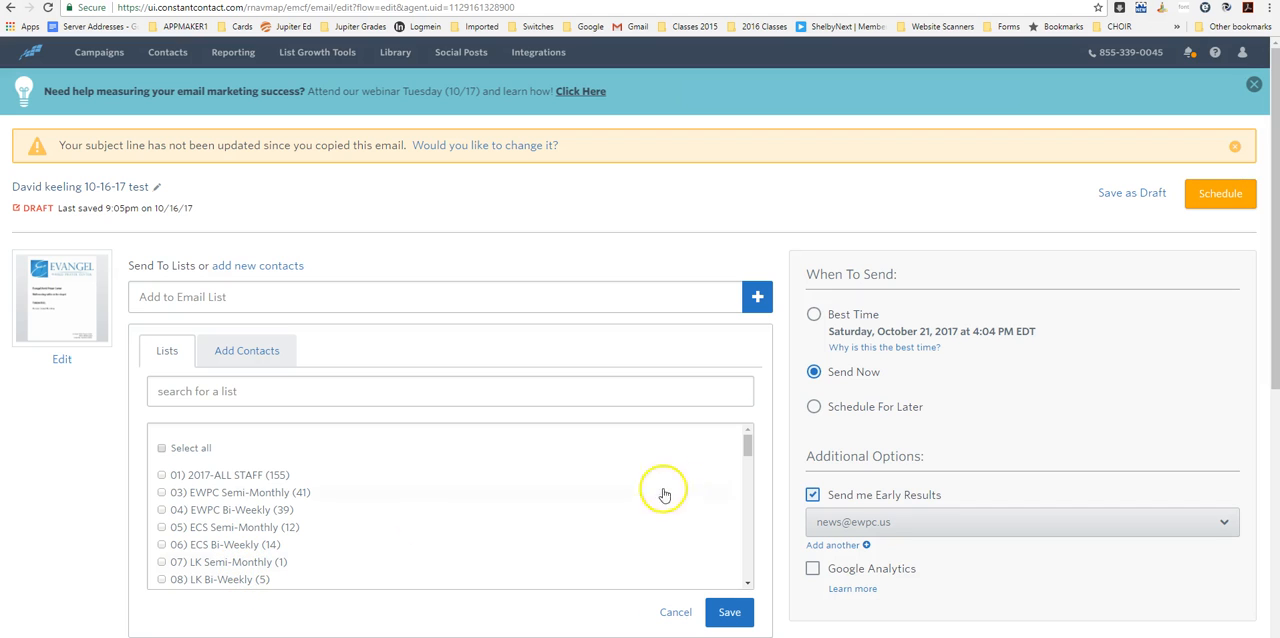
pyautogui.moveTo(750, 449); pyautogui.dragTo(749, 492)
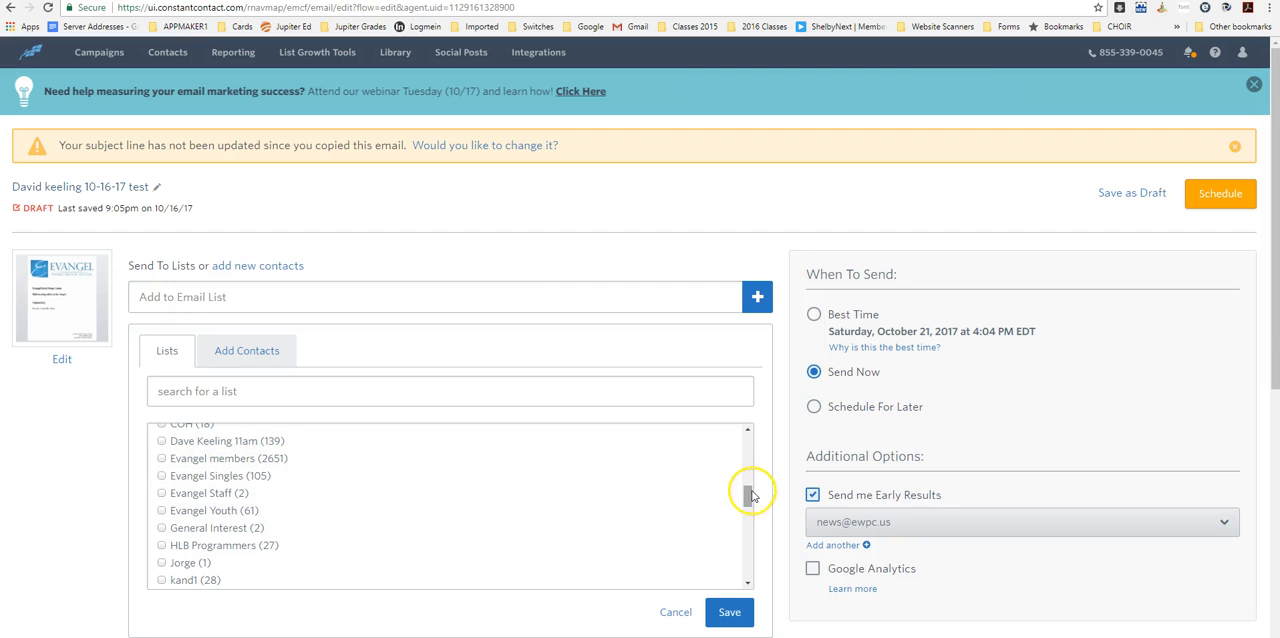
pyautogui.moveTo(749, 495); pyautogui.dragTo(750, 558)
pyautogui.click(197, 470)
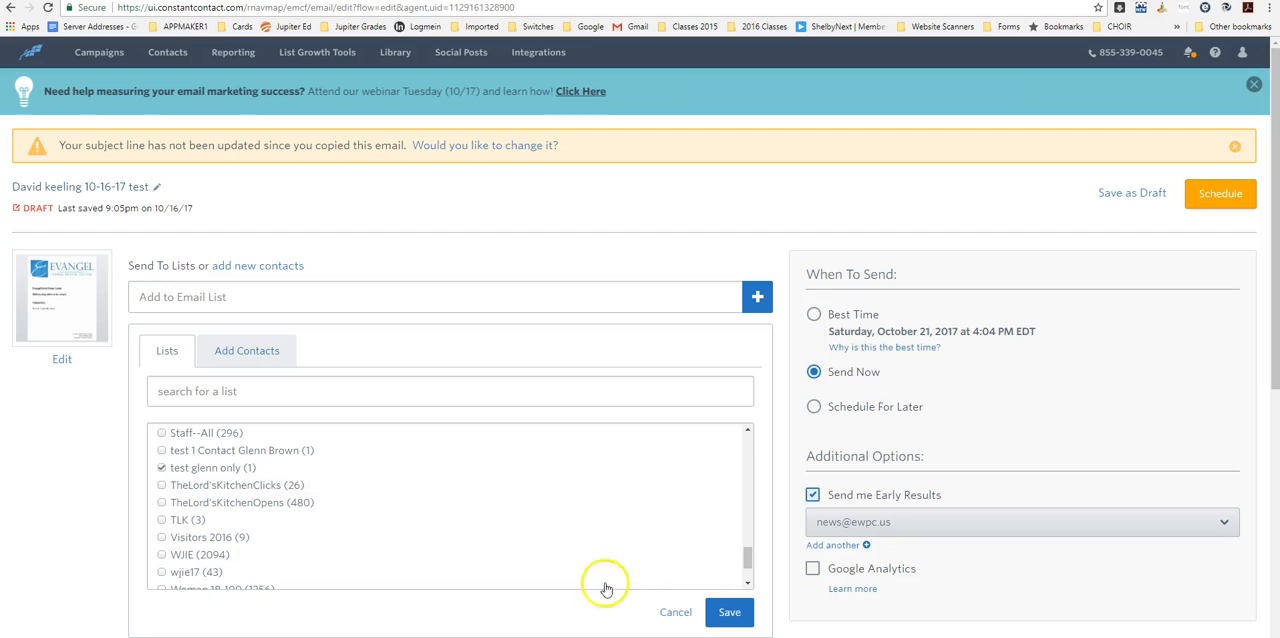
pyautogui.click(162, 451)
pyautogui.click(162, 468)
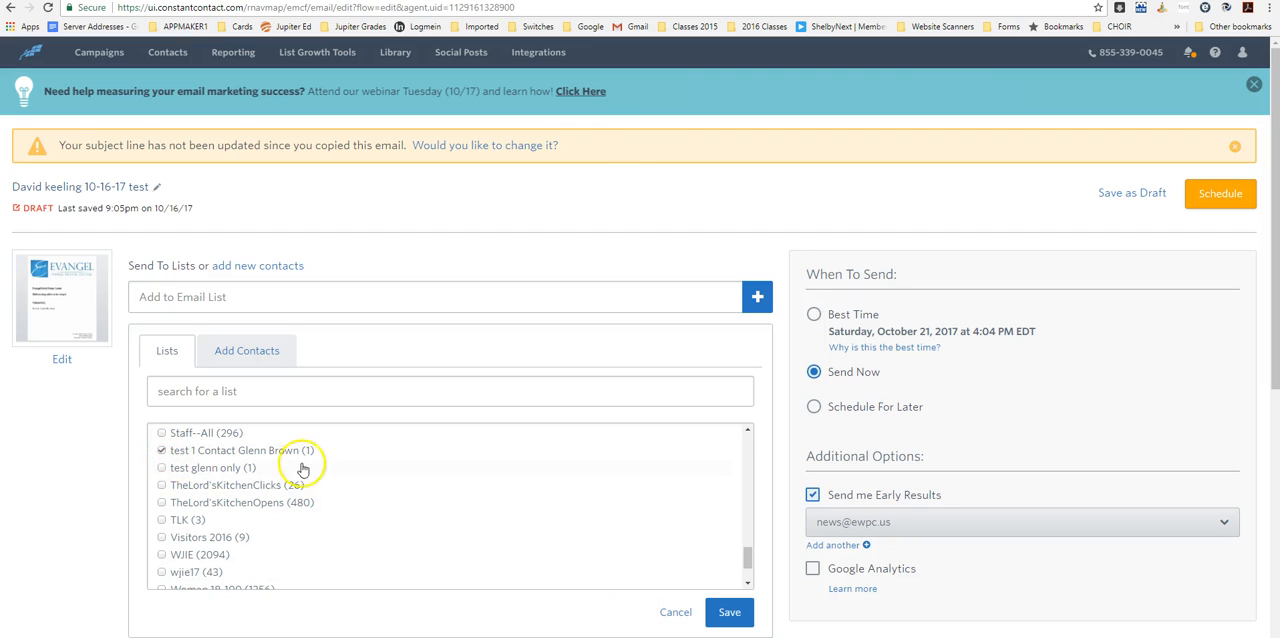
pyautogui.click(733, 614)
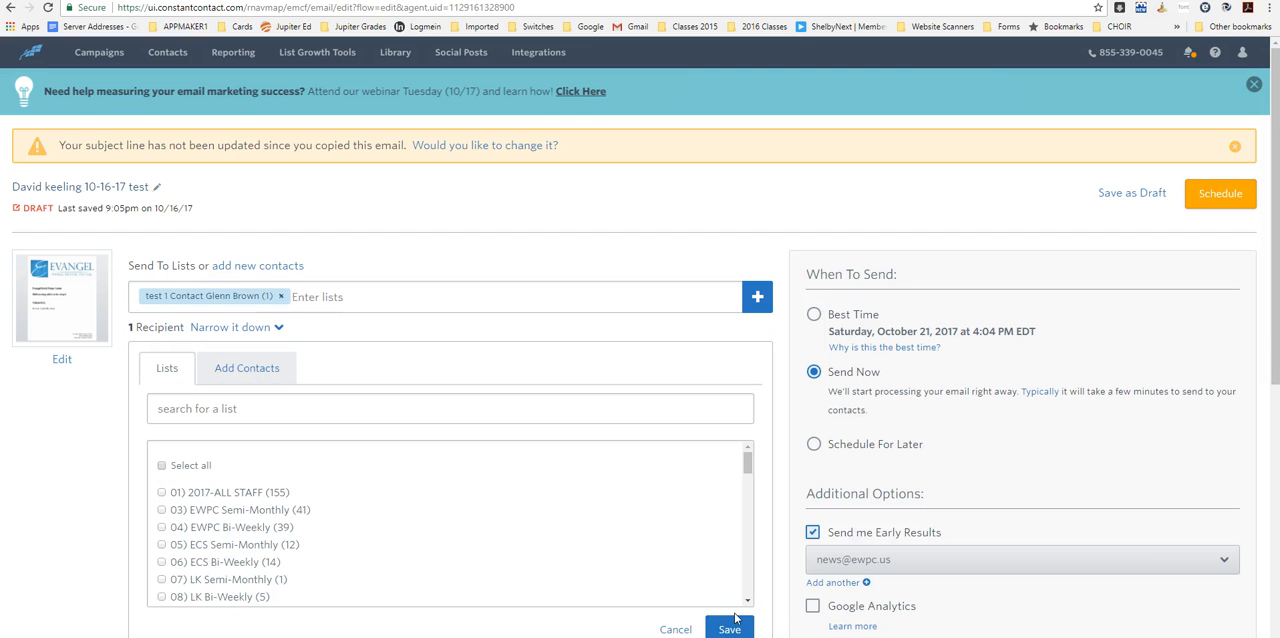
pyautogui.click(731, 628)
# - Schedule the campaign with the Send Now timing and finish to return to the campaign dashboard
pyautogui.scroll(-5, 495, 334)
pyautogui.scroll(5, 495, 334)
pyautogui.click(1221, 196)
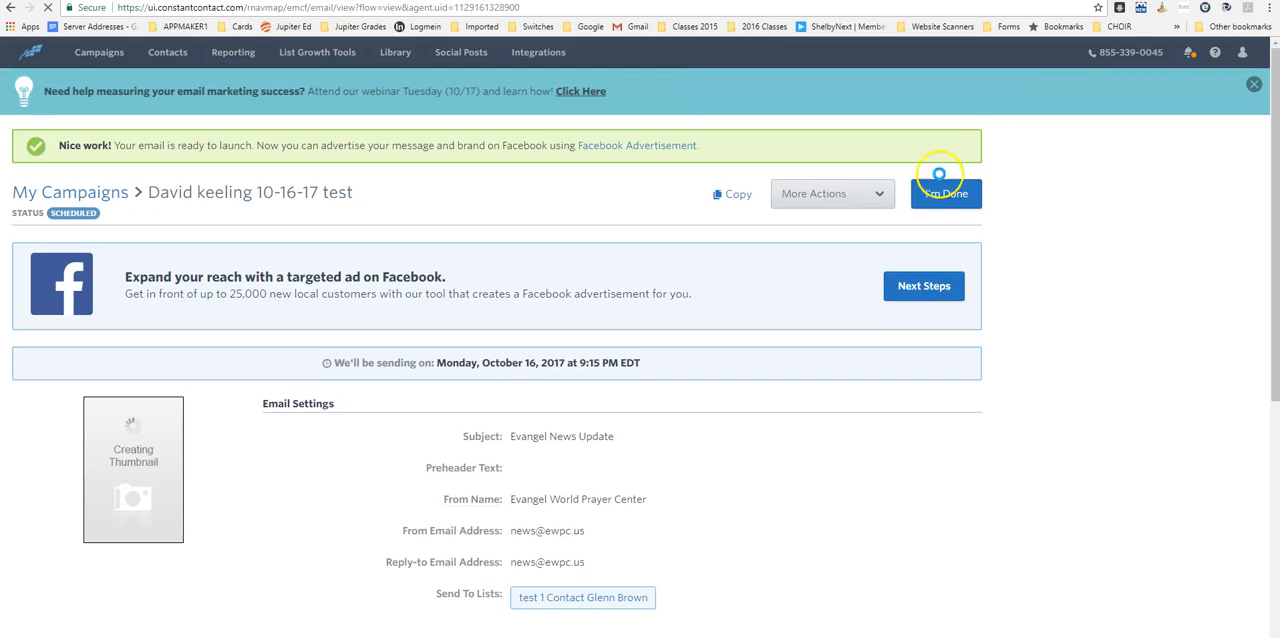
pyautogui.click(939, 175)
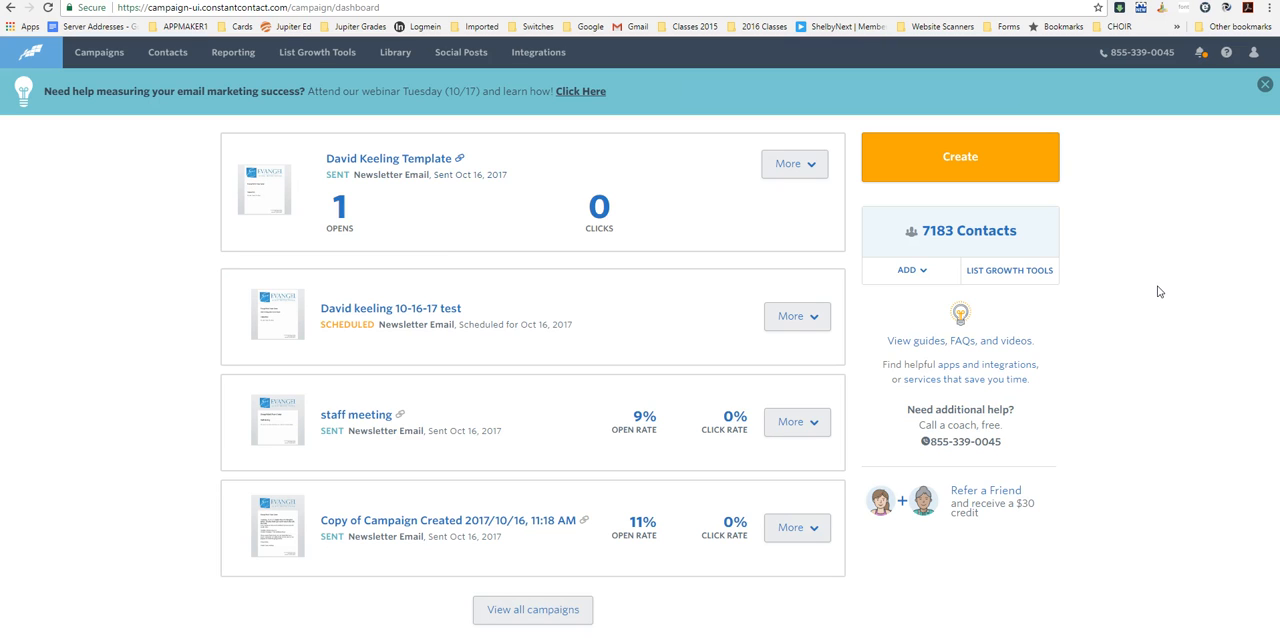
# - Log out of the Constant Contact account
pyautogui.click(1253, 52)
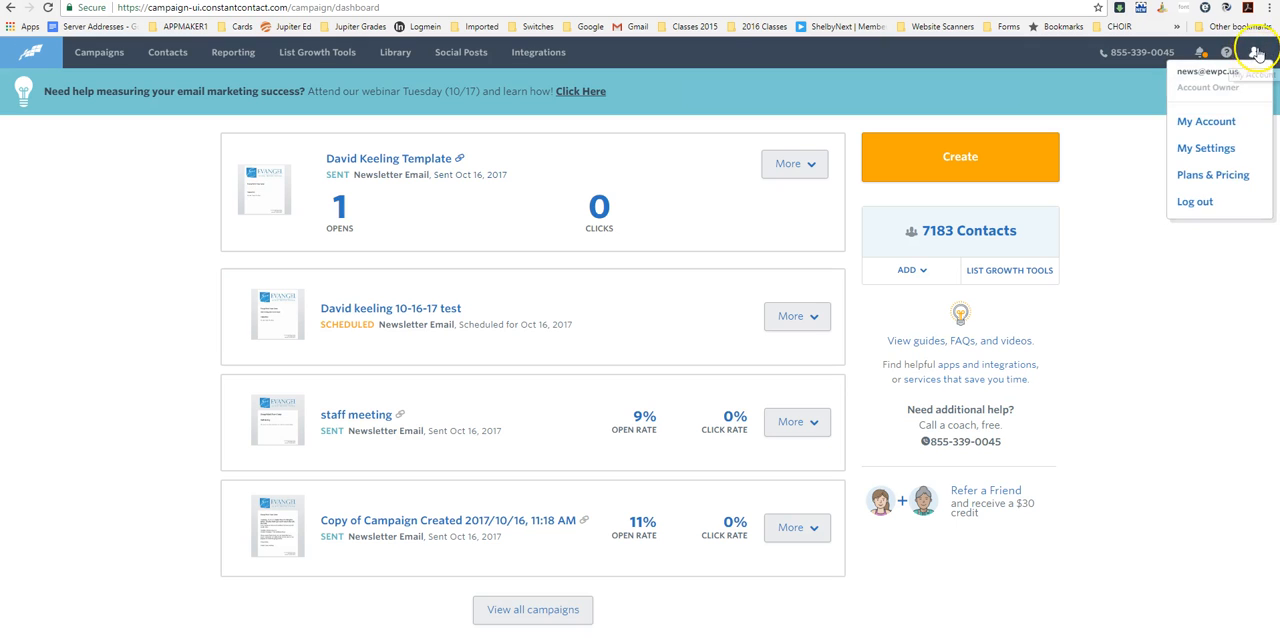
pyautogui.moveTo(1256, 57)
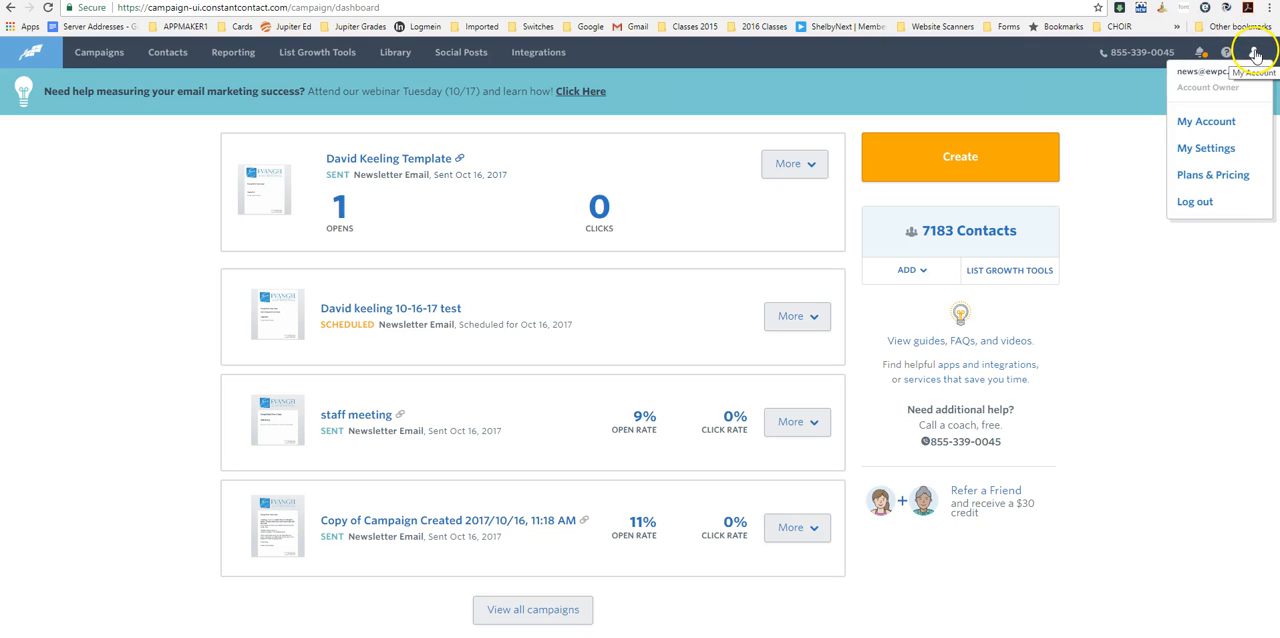
pyautogui.click(1203, 202)
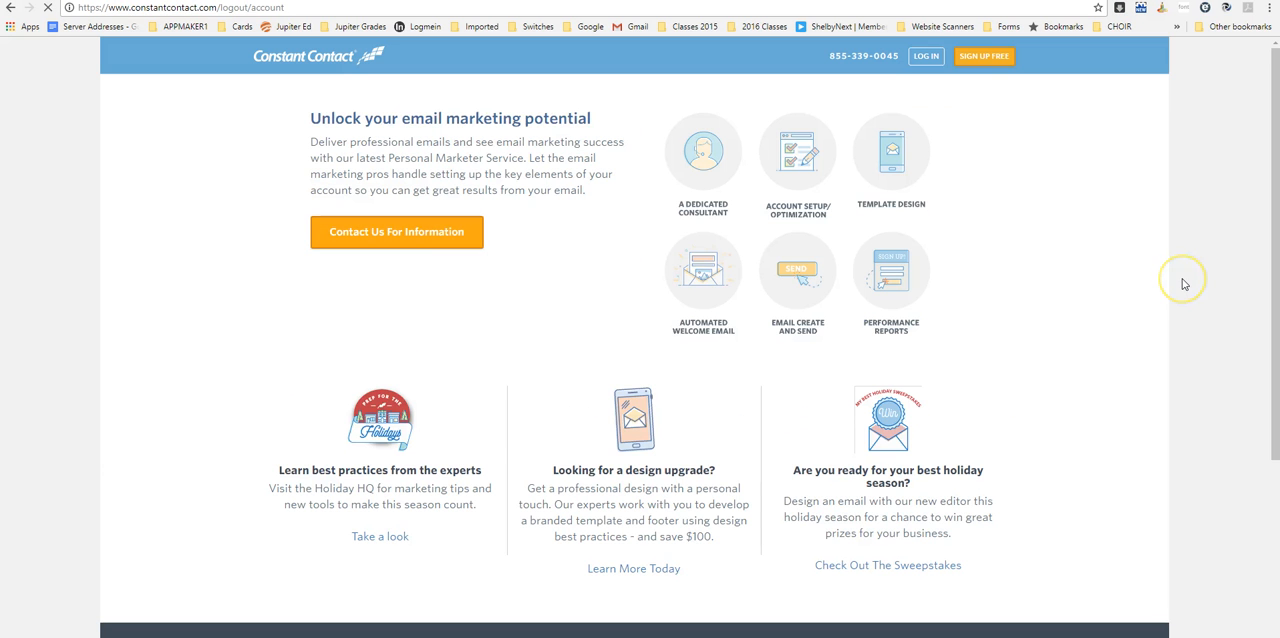